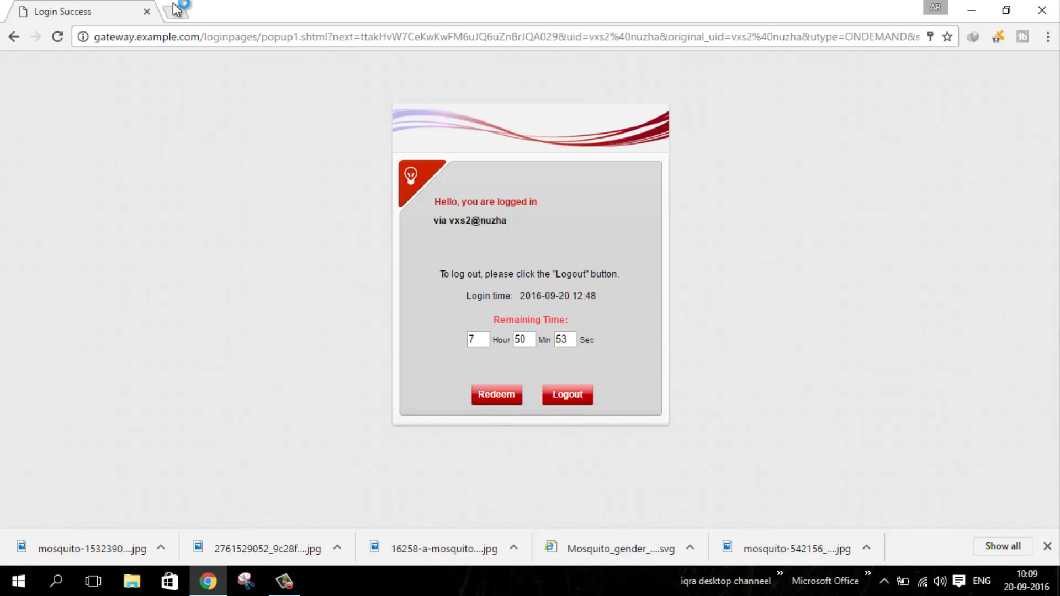
# - Search Google for Microsoft Expression Encoder 4 in a new tab and open its official Microsoft Download Center page
pyautogui.click(175, 10)
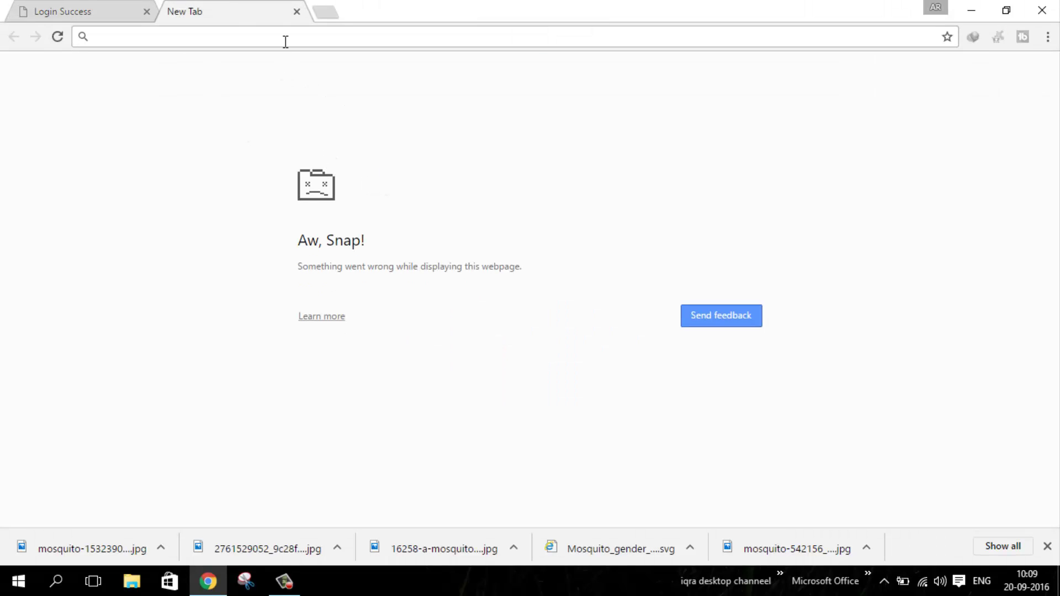
pyautogui.write('Microsoft Expression Encoder 4')
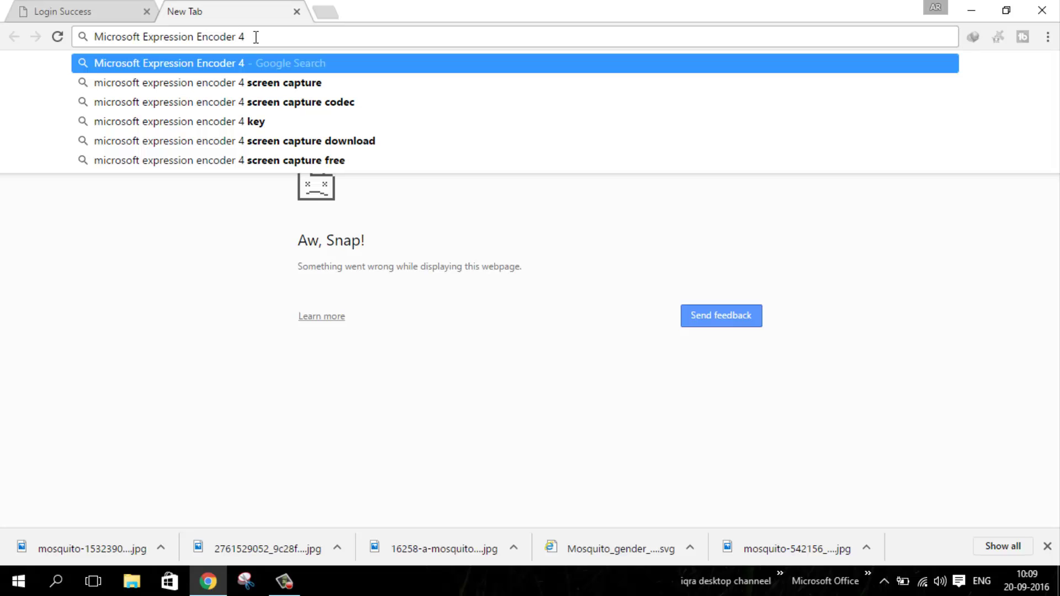
pyautogui.press('Return')
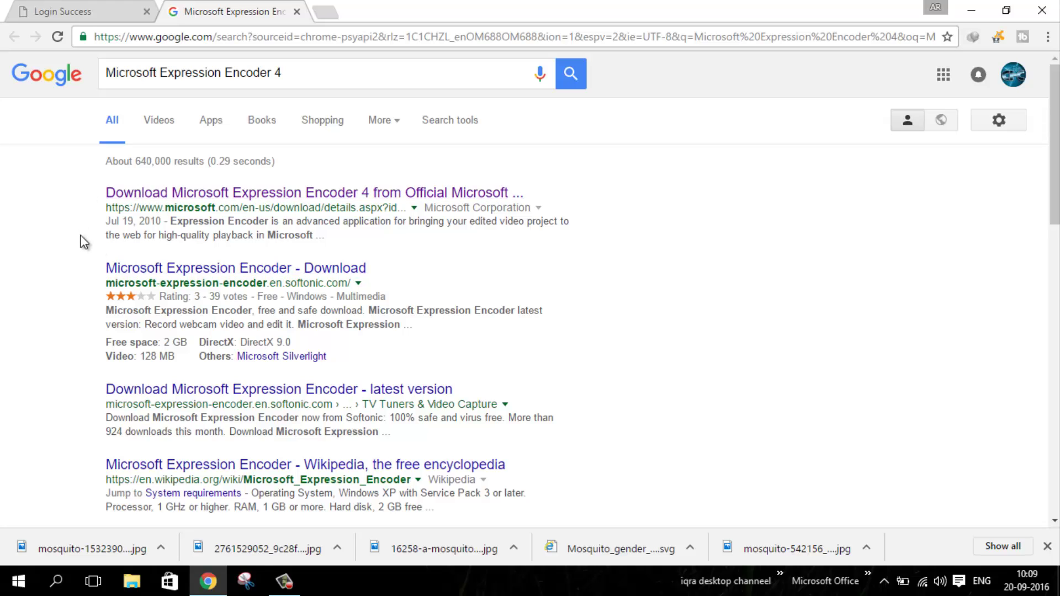
pyautogui.click(247, 199)
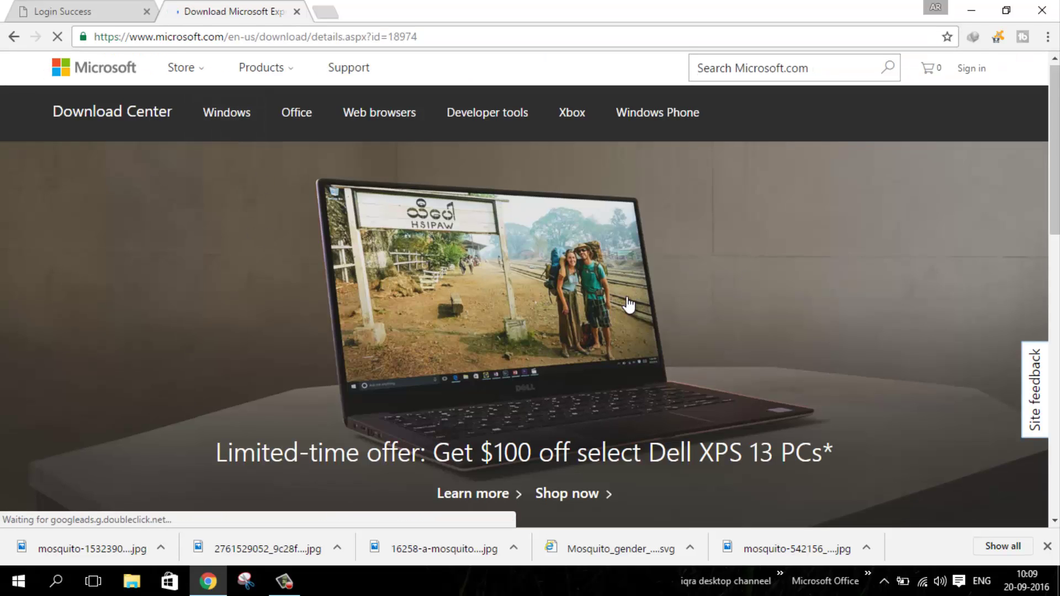
pyautogui.scroll(-3, 631, 307)
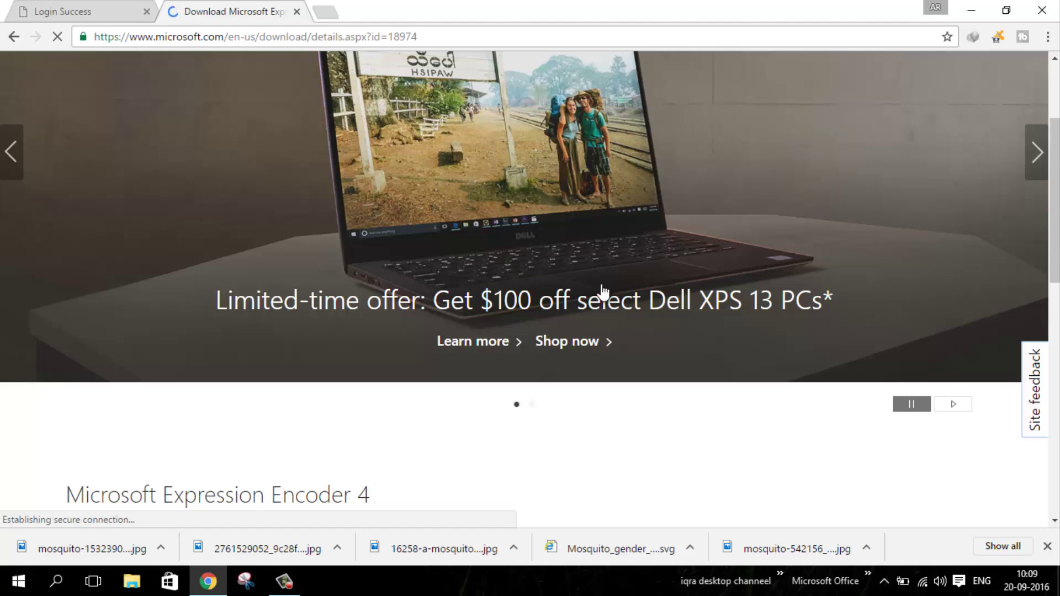
pyautogui.scroll(-3, 508, 319)
pyautogui.scroll(-3, 508, 319)
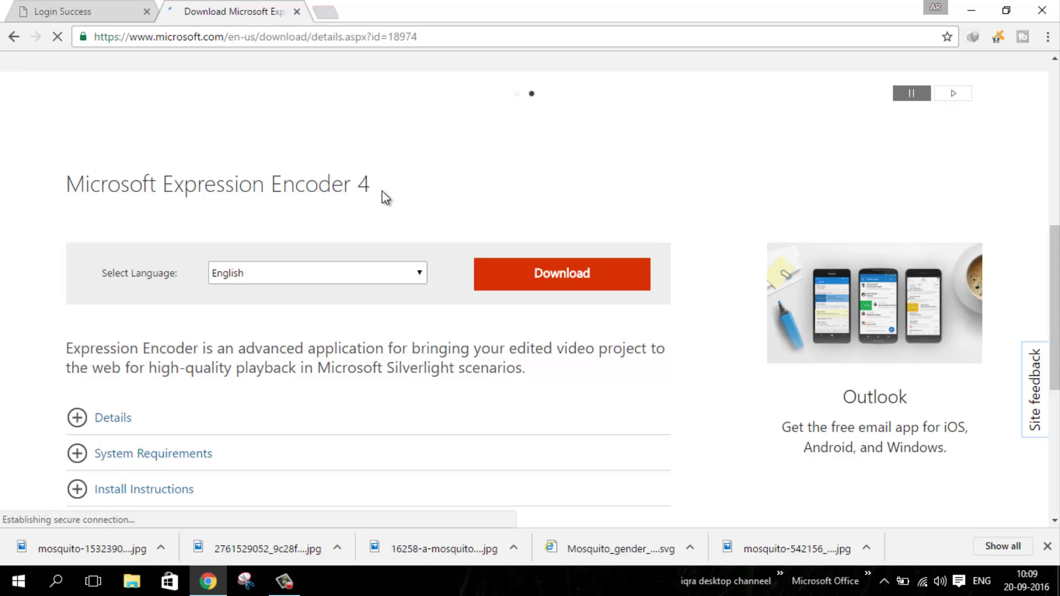
# - Go through the download language options, trying Chinese (Traditional) and switching back to English
pyautogui.click(326, 272)
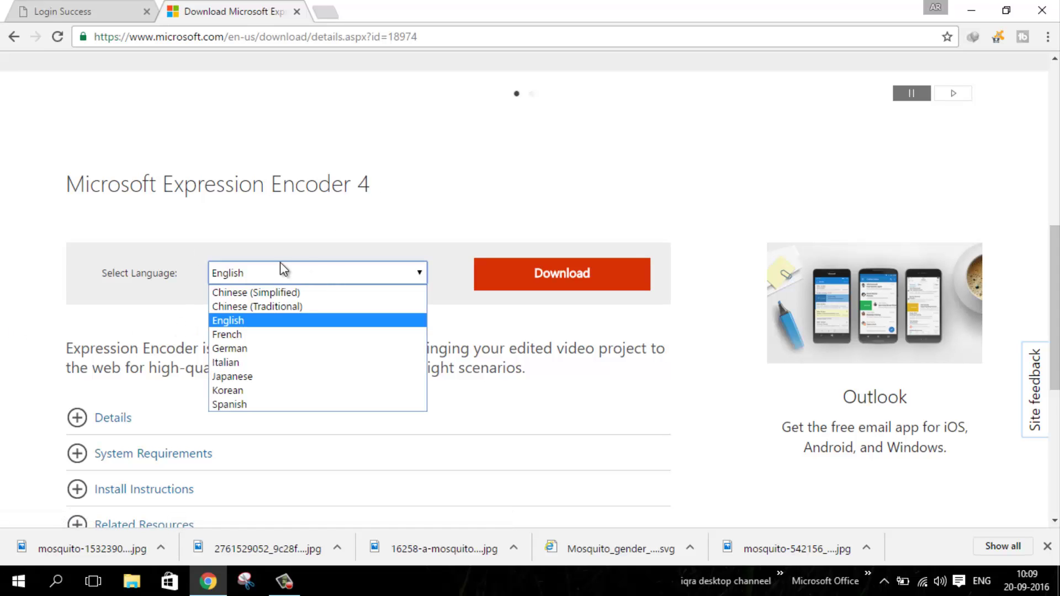
pyautogui.click(345, 194)
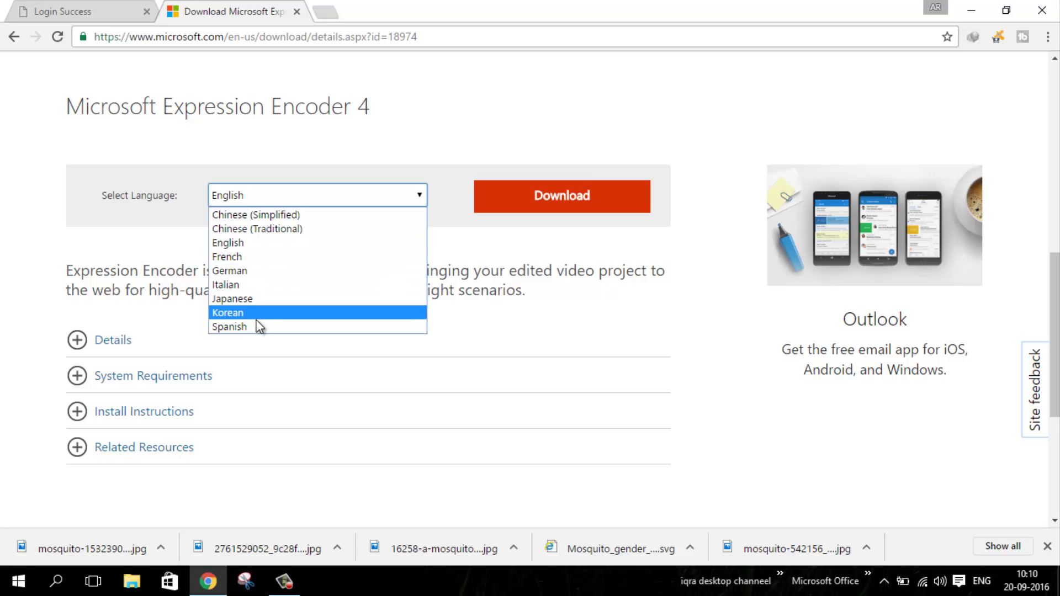
pyautogui.click(241, 200)
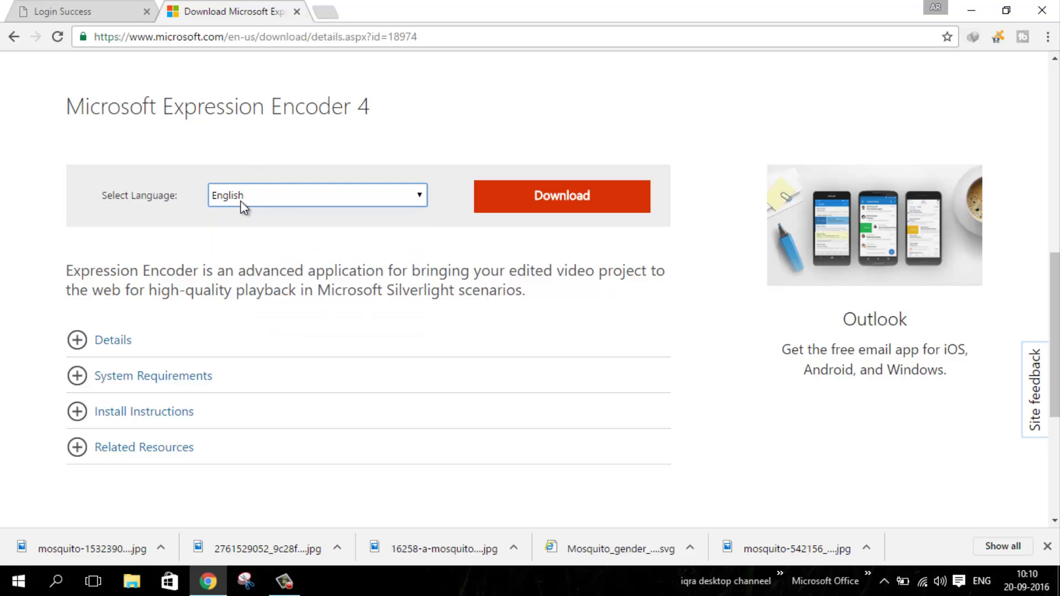
pyautogui.click(326, 194)
pyautogui.click(329, 194)
pyautogui.click(323, 196)
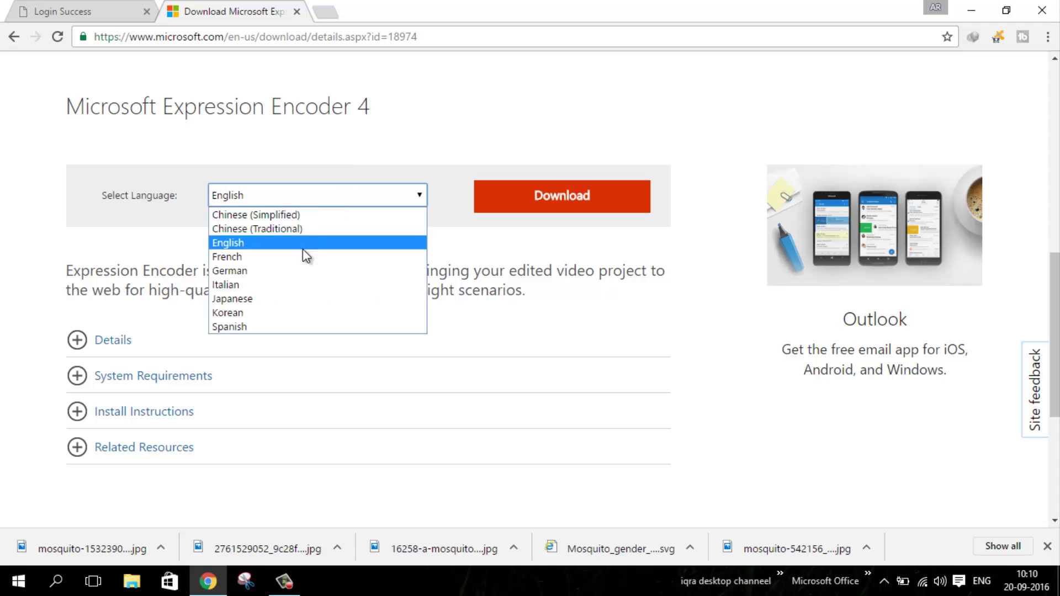
pyautogui.click(307, 232)
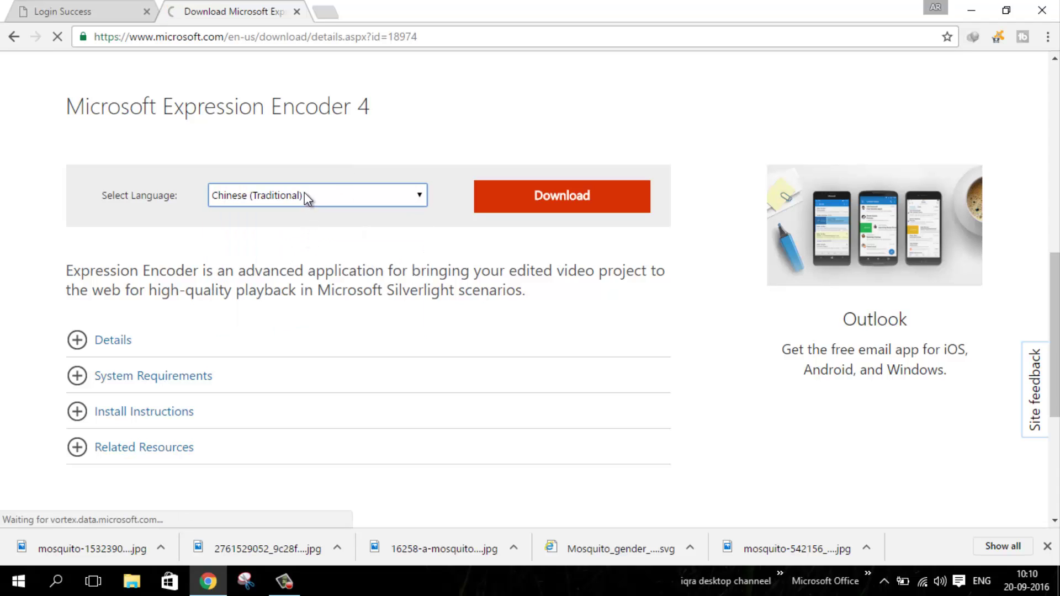
pyautogui.click(303, 194)
pyautogui.click(298, 245)
# - Download the English Microsoft Expression Encoder 4 installer as Encoder_en.exe into the Programs folder of Downloads
pyautogui.scroll(-4, 580, 253)
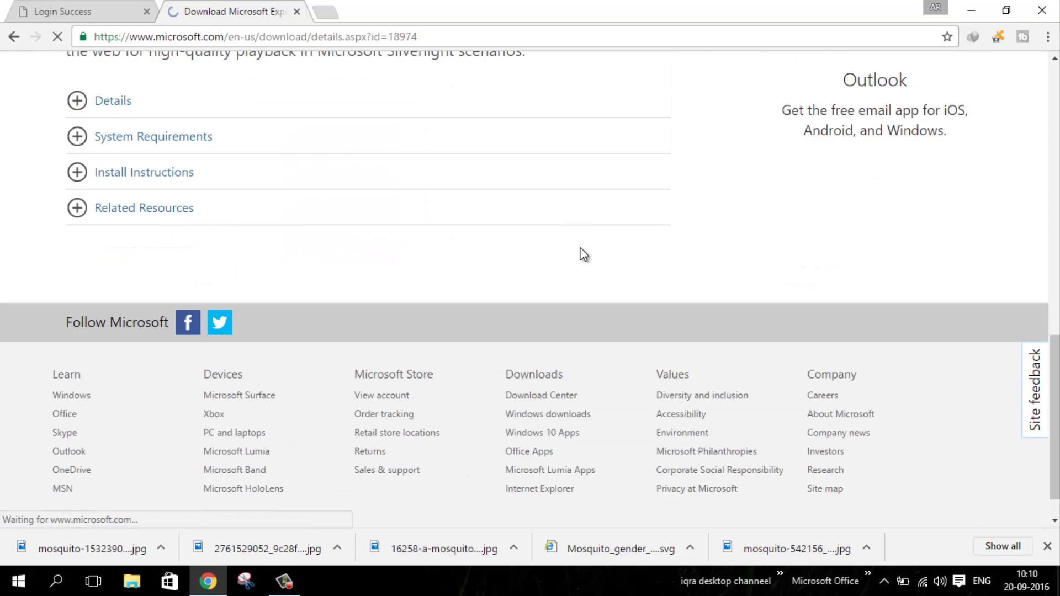
pyautogui.scroll(-10, 559, 266)
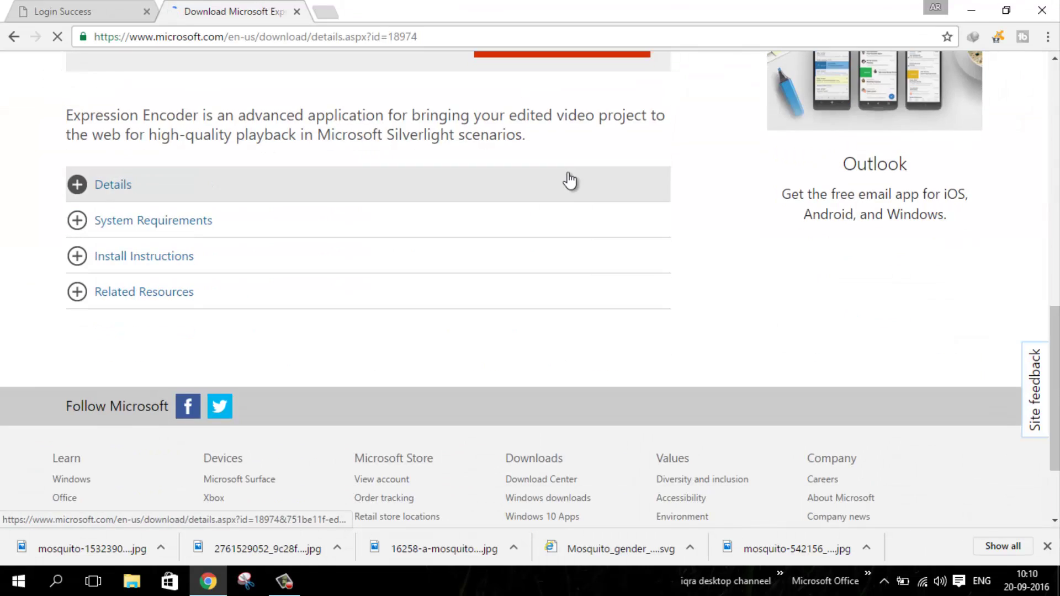
pyautogui.scroll(4, 549, 251)
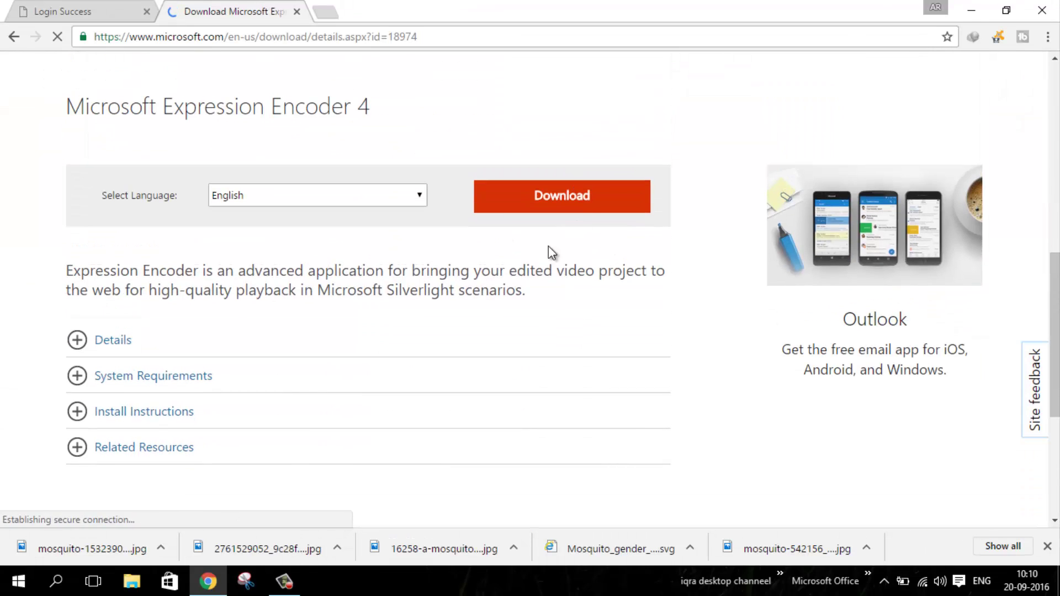
pyautogui.click(584, 204)
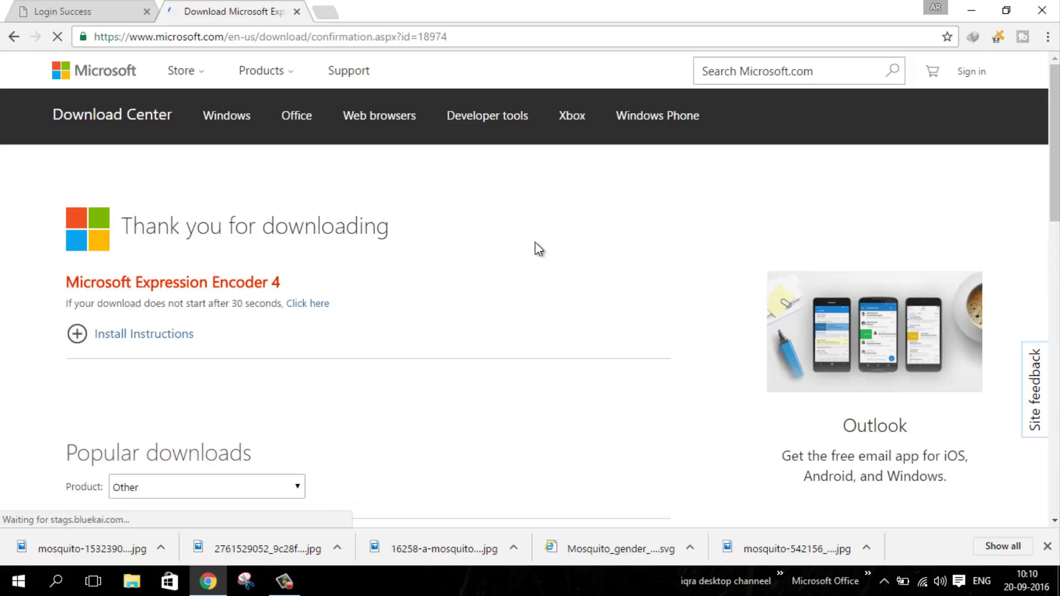
pyautogui.scroll(-1, 414, 271)
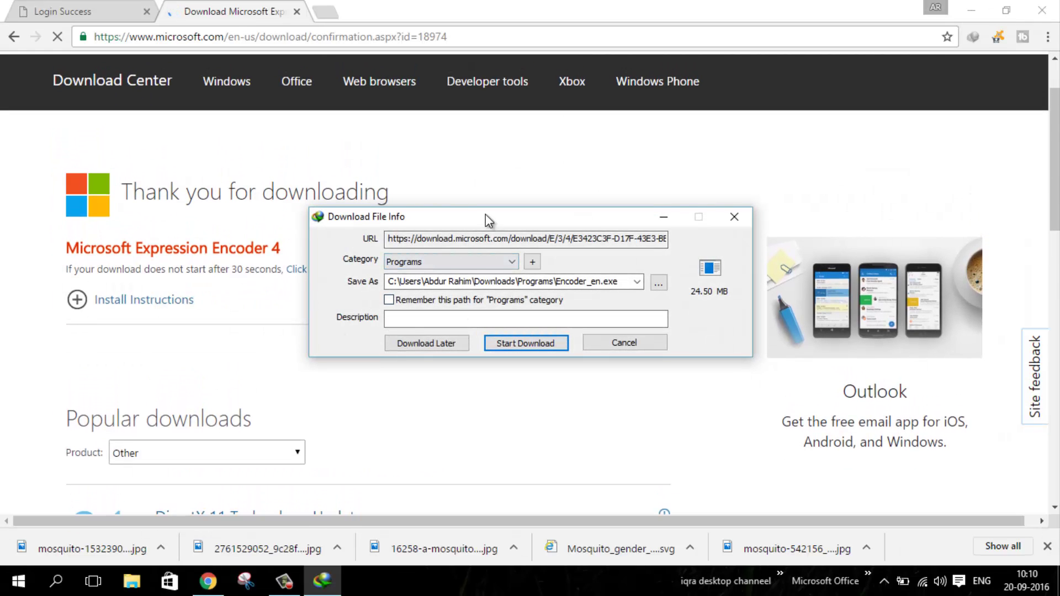
pyautogui.moveTo(486, 214); pyautogui.dragTo(539, 179)
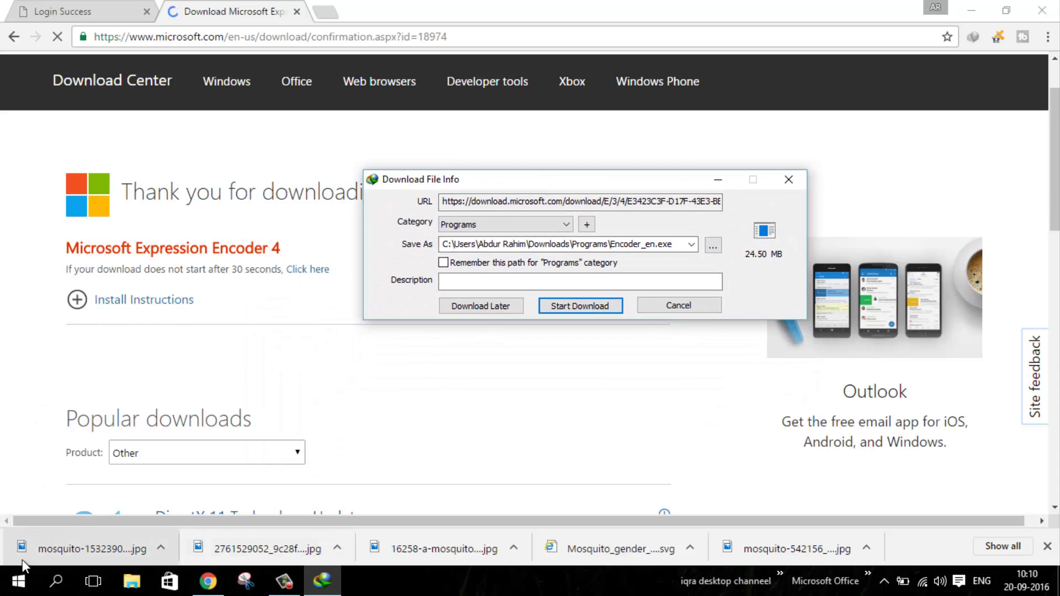
pyautogui.click(580, 306)
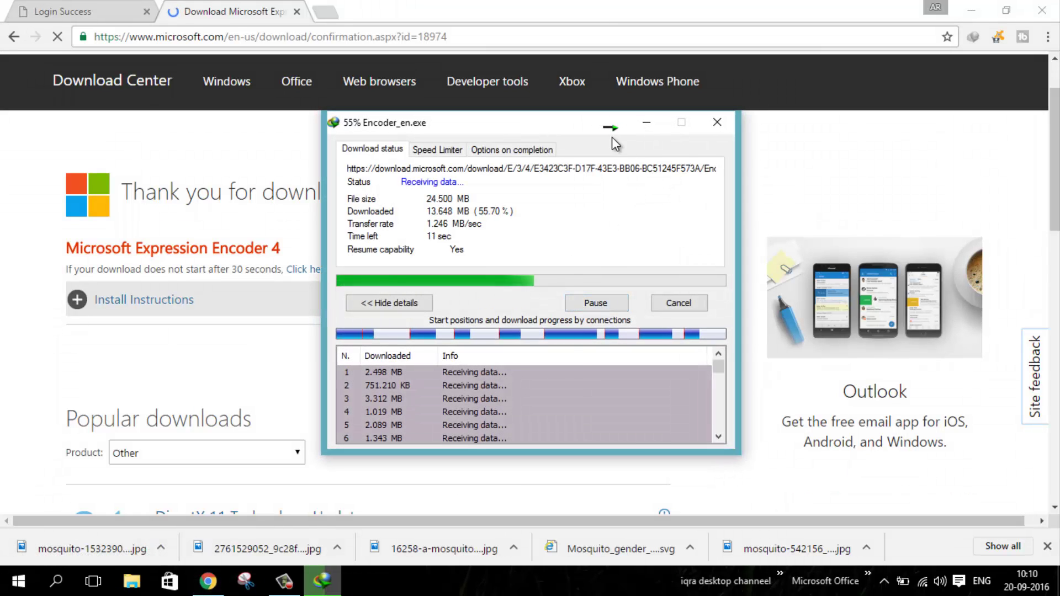
# - Hide the Encoder_en.exe download window in the system tray, glance over the web page, and restore the window to check progress
pyautogui.click(612, 126)
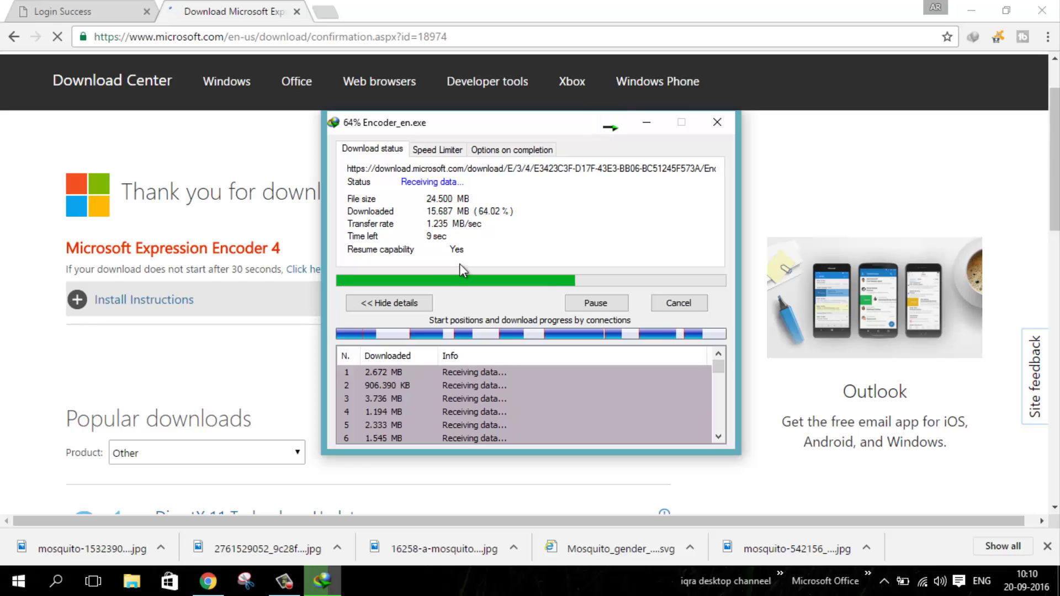
pyautogui.scroll(-5, 323, 331)
pyautogui.scroll(-5, 608, 407)
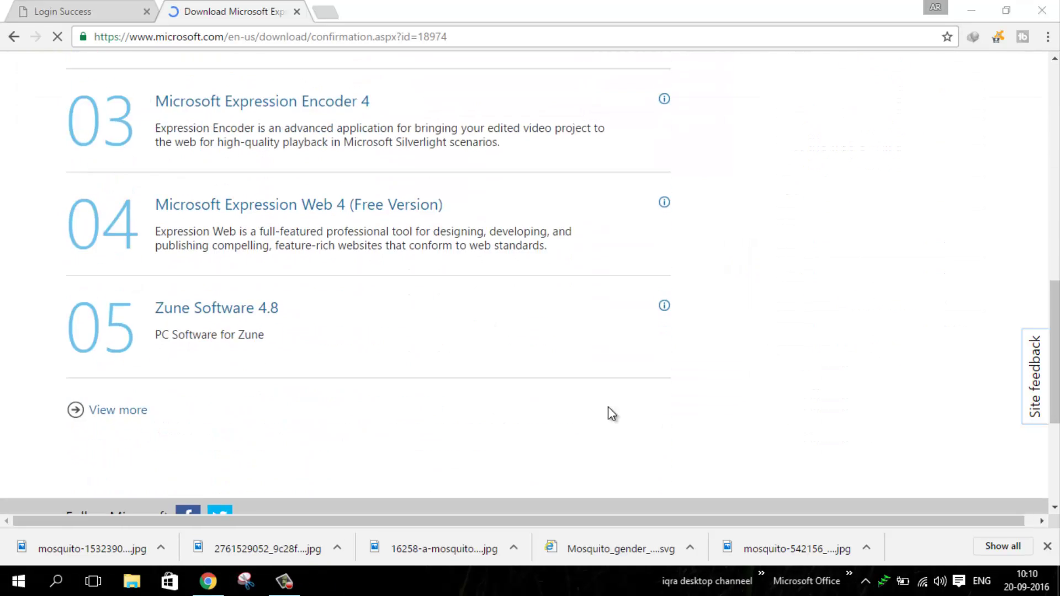
pyautogui.scroll(10, 609, 407)
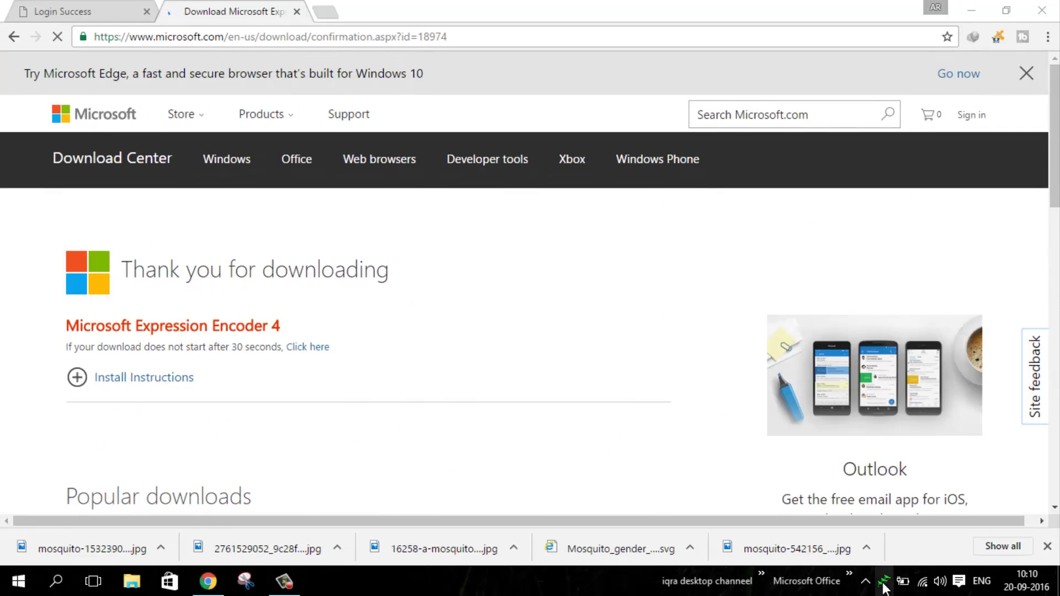
pyautogui.click(885, 583)
pyautogui.click(920, 573)
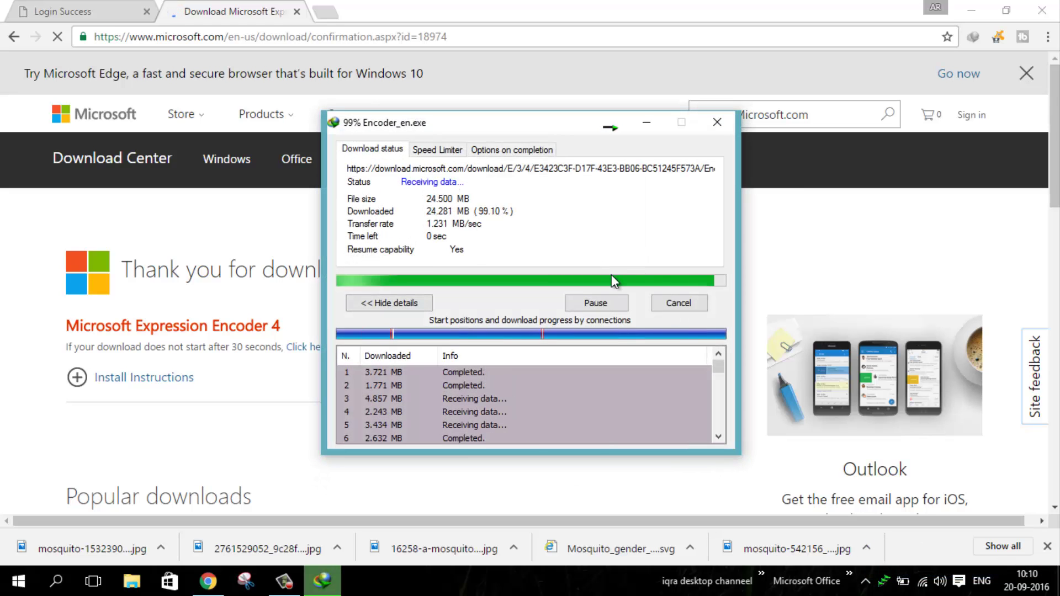
# - Minimize the browser, open the Programs folder inside Downloads in File Explorer, and run the Encoder_en installer
pyautogui.click(971, 10)
pyautogui.doubleClick(36, 81)
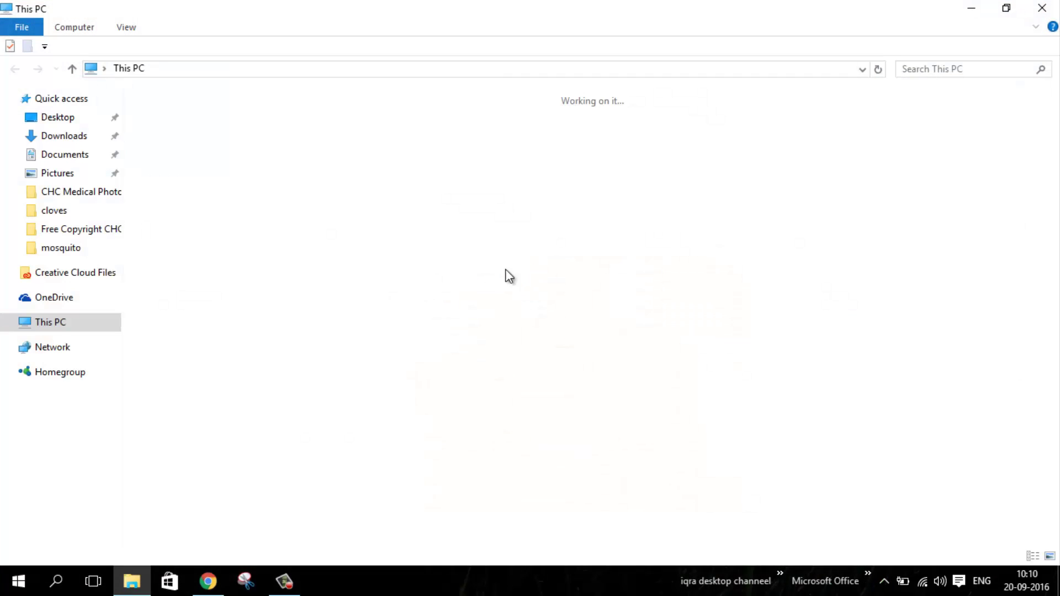
pyautogui.doubleClick(597, 130)
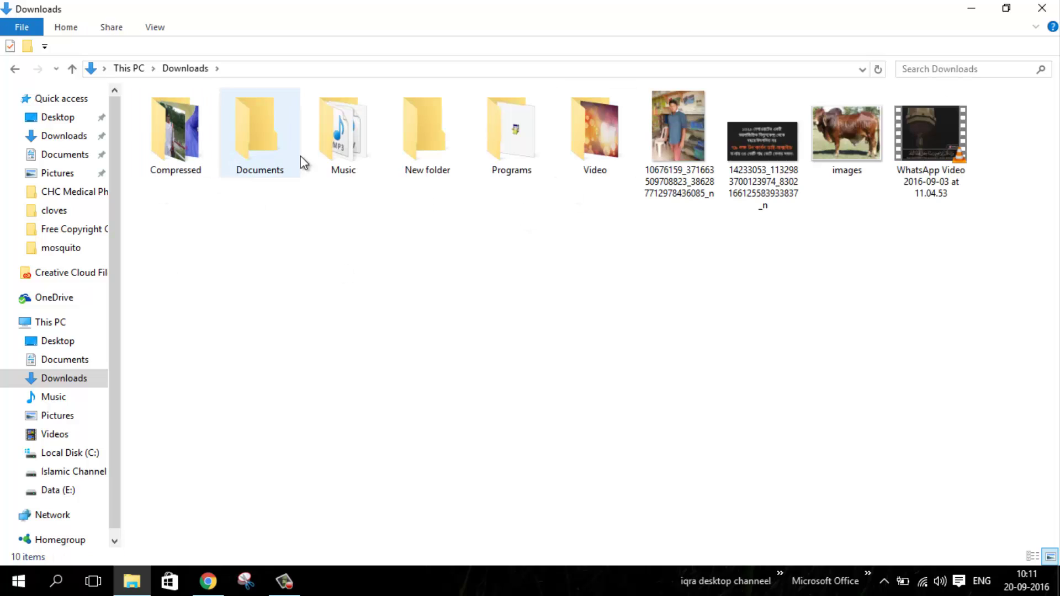
pyautogui.doubleClick(496, 169)
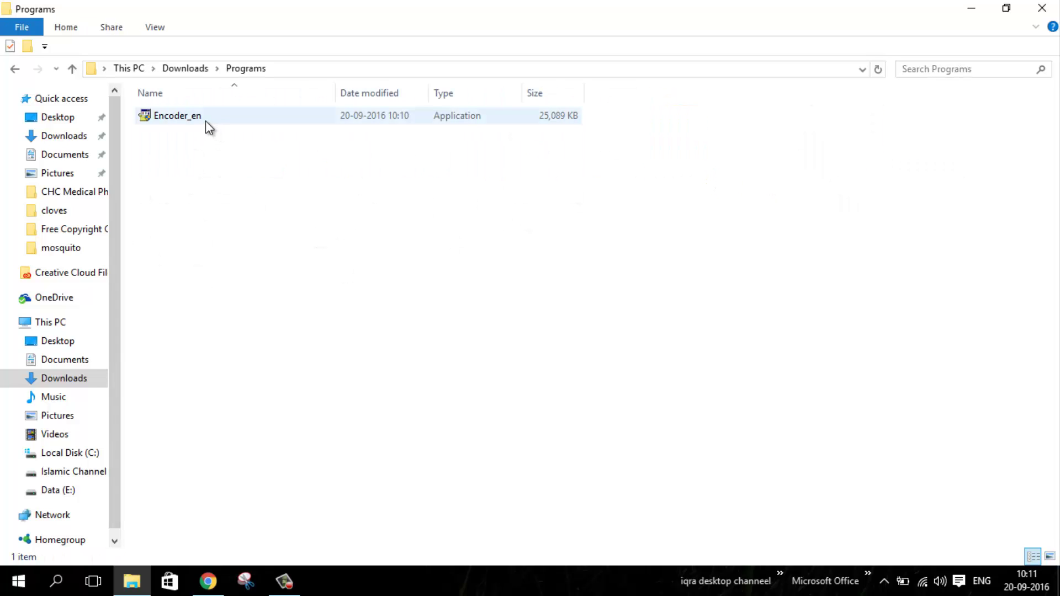
pyautogui.doubleClick(191, 118)
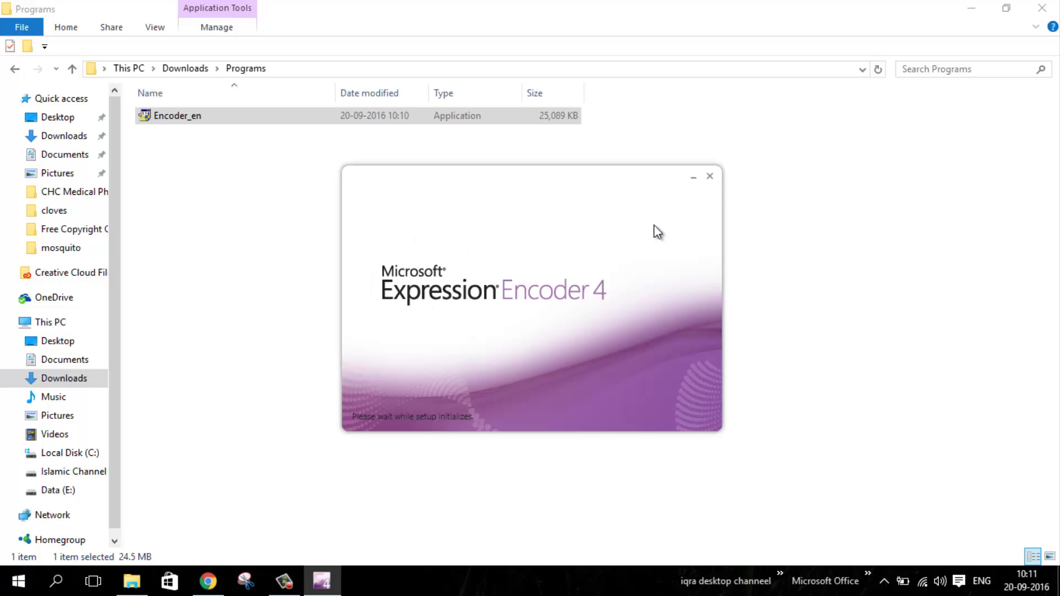
# - Cancel the Expression Encoder 4 setup and close the Programs folder window
pyautogui.click(710, 176)
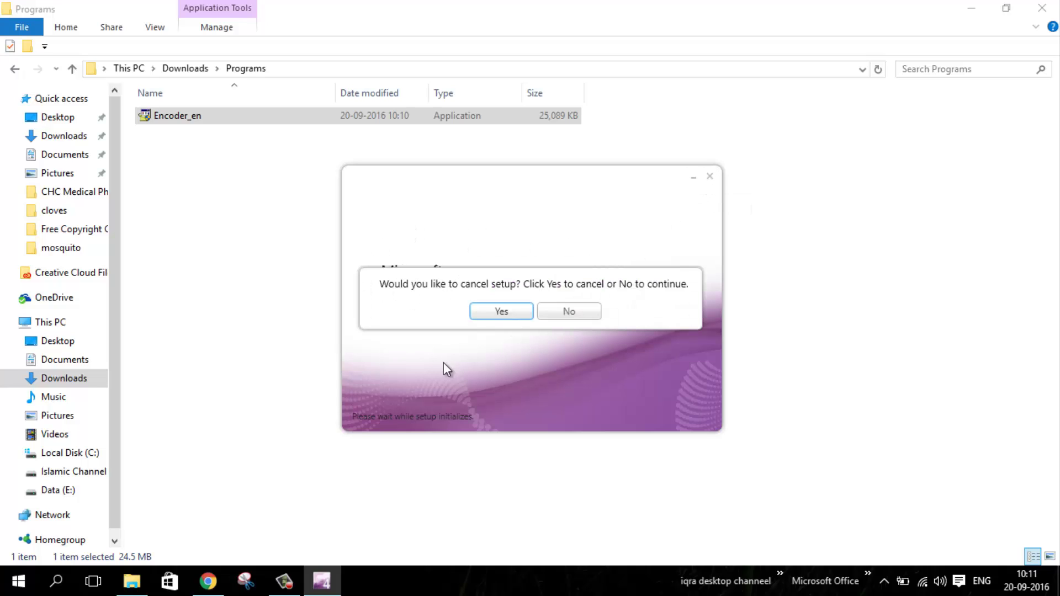
pyautogui.click(499, 313)
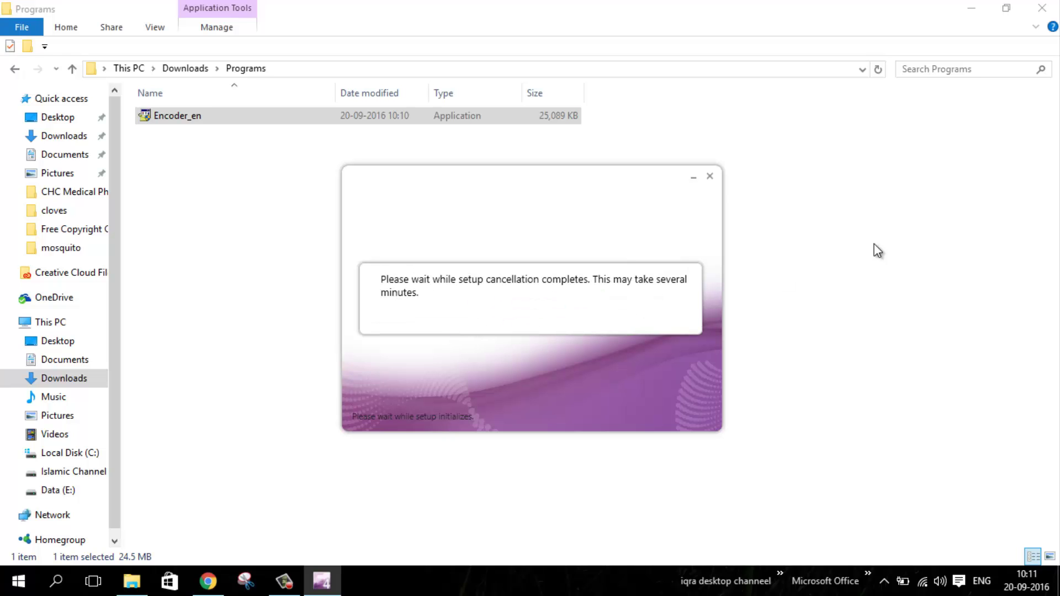
pyautogui.click(1042, 7)
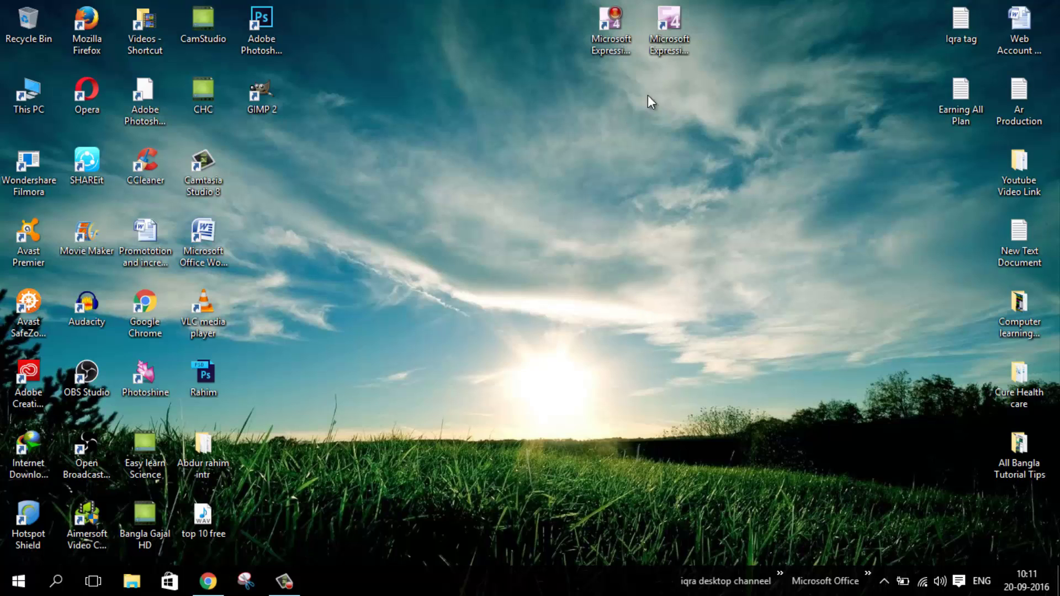
# - Move the Microsoft Expression Encoder 4 and Encoder 4 Screen Capture shortcuts to an empty desktop area and select each to show its full name
pyautogui.moveTo(673, 48); pyautogui.dragTo(515, 104)
pyautogui.moveTo(595, 51); pyautogui.dragTo(606, 132)
pyautogui.click(505, 101)
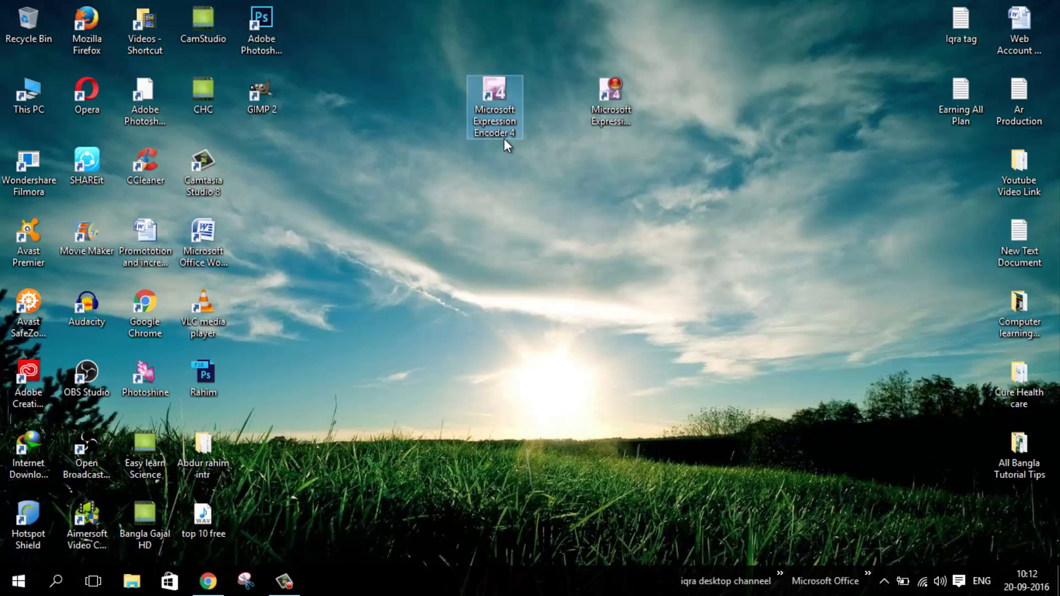
pyautogui.click(608, 105)
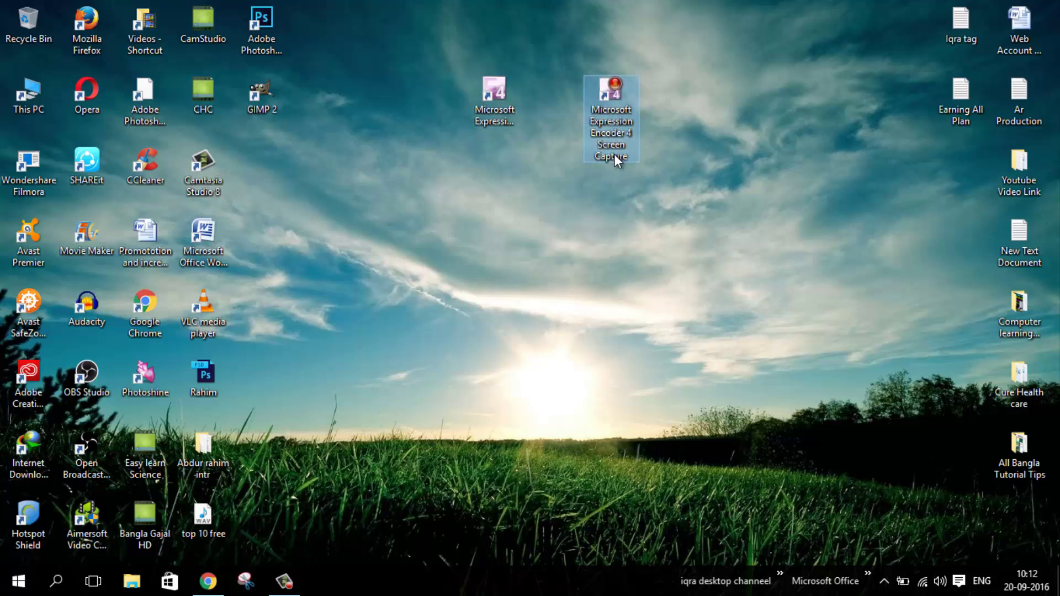
pyautogui.moveTo(447, 131); pyautogui.dragTo(691, 135)
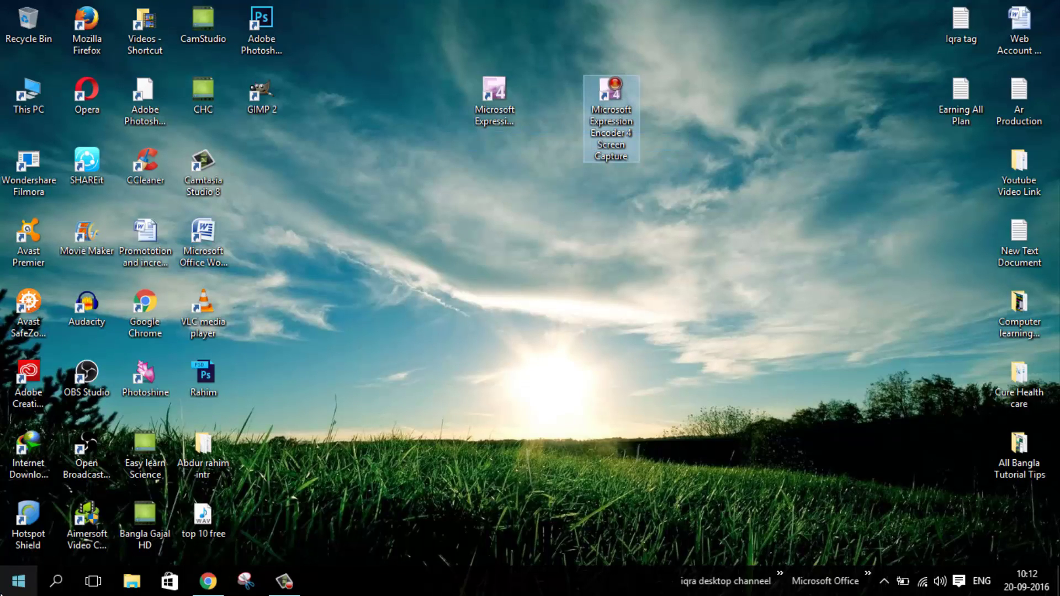
# - Find the Microsoft Expression folder in the list of all installed apps and expand it
pyautogui.click(19, 581)
pyautogui.click(42, 552)
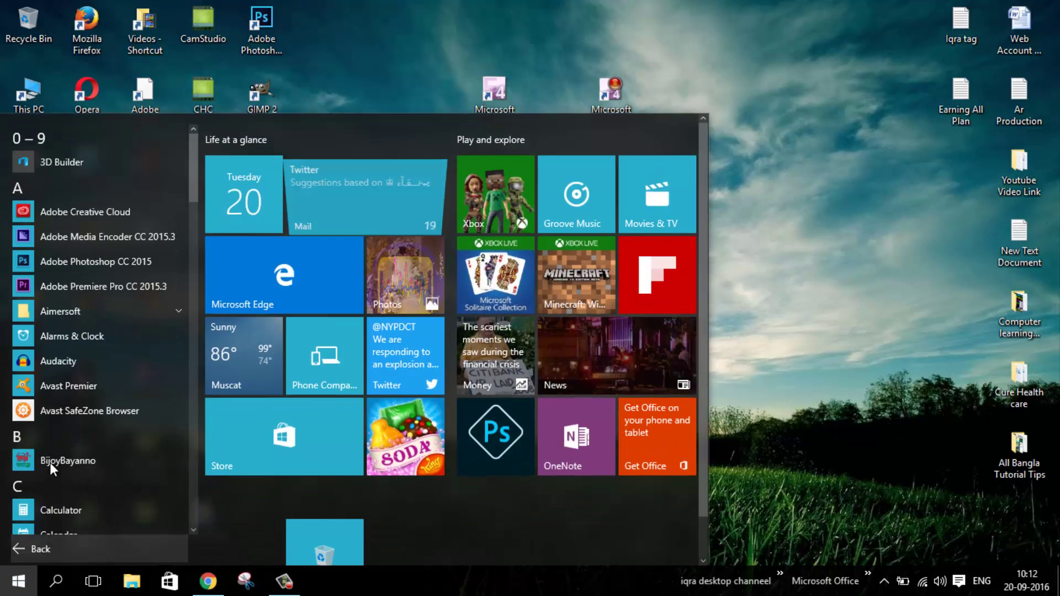
pyautogui.scroll(-5, 80, 372)
pyautogui.scroll(-10, 113, 347)
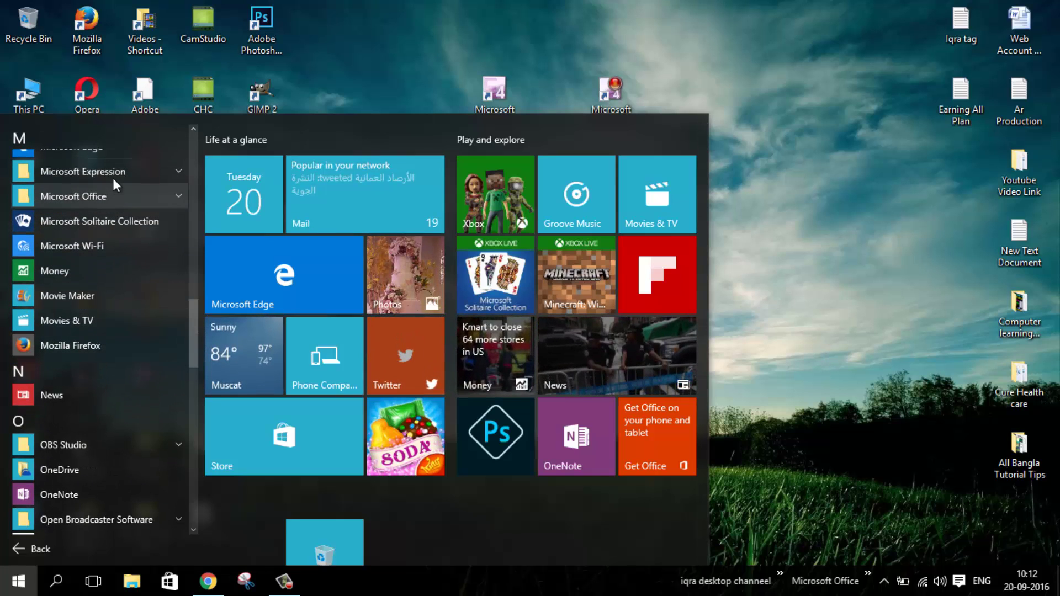
pyautogui.click(115, 174)
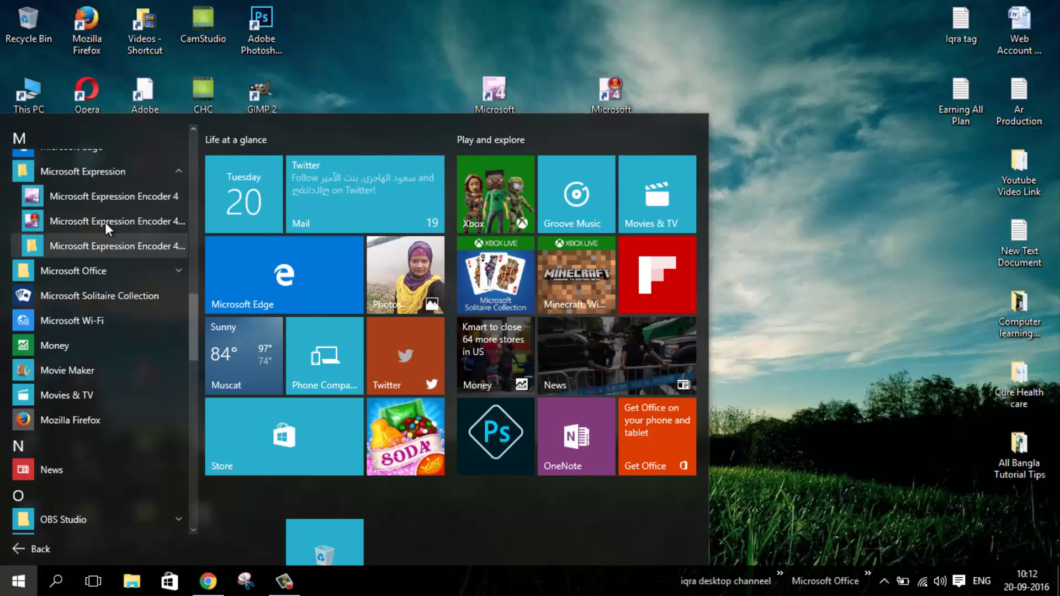
# - View the available actions for the Microsoft Expression Encoder 4 app entry and search Windows for "Microsoft Expression Encoder 4"
pyautogui.rightClick(116, 196)
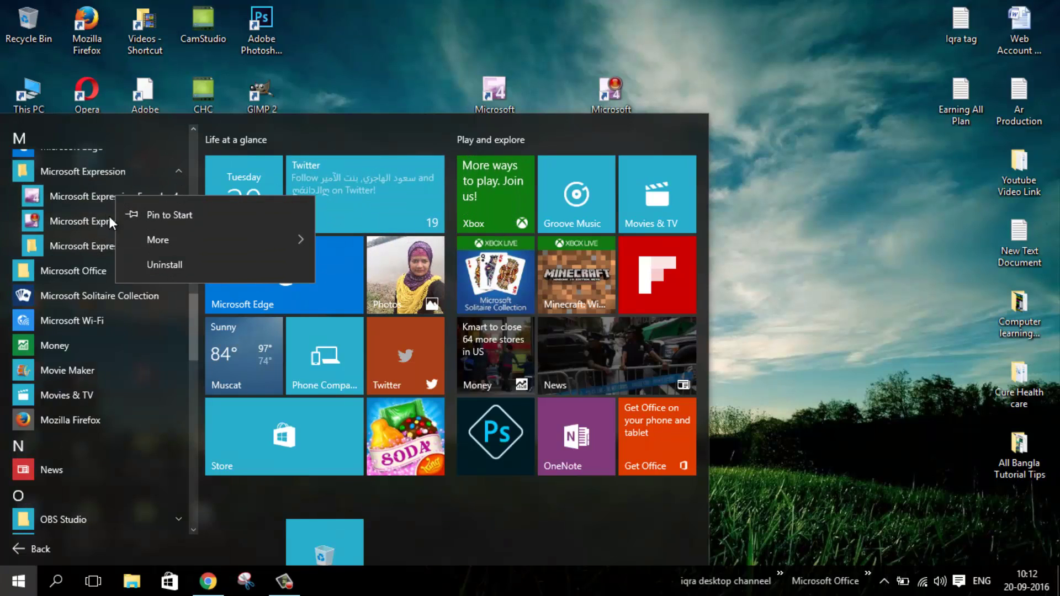
pyautogui.click(845, 271)
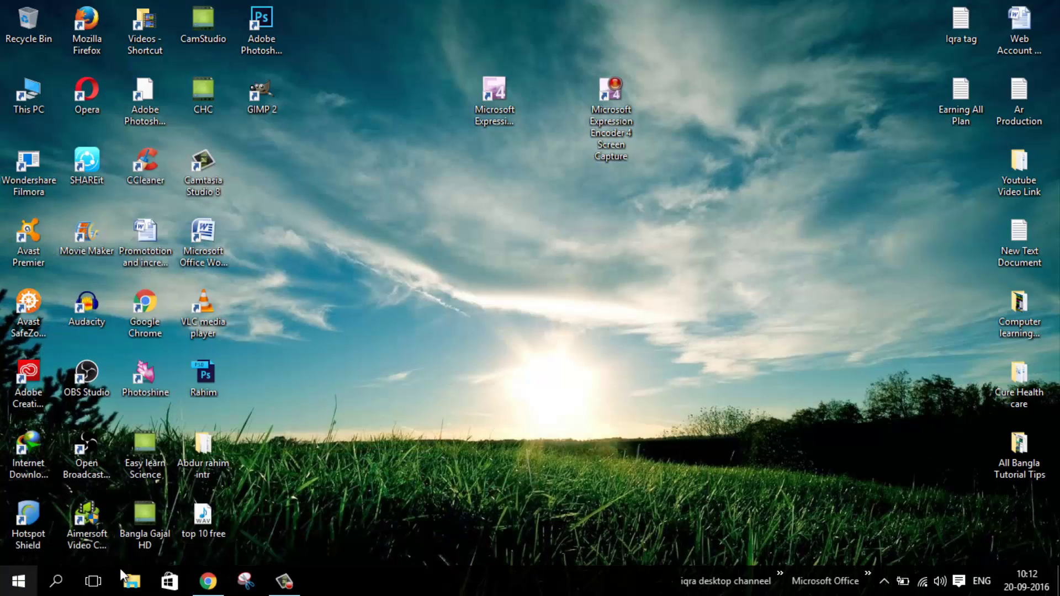
pyautogui.click(56, 581)
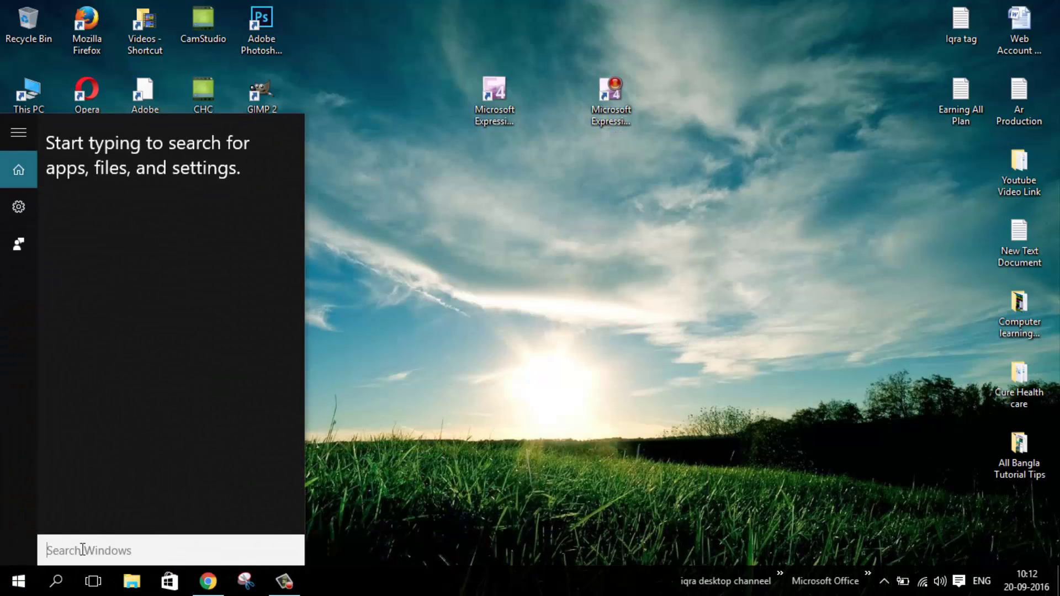
pyautogui.write('Microsoft Expression Encoder 4')
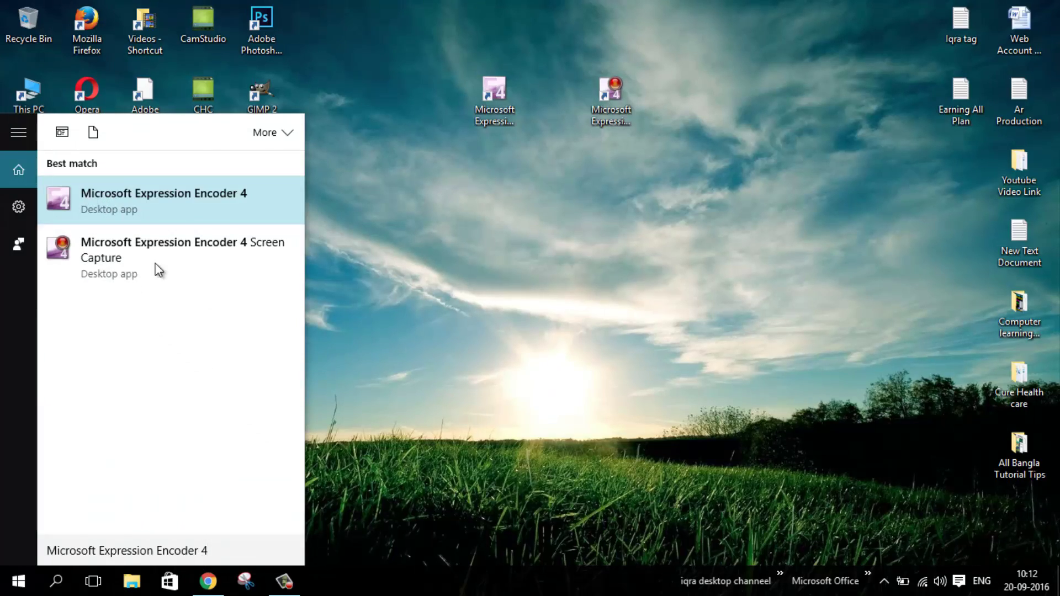
pyautogui.click(622, 370)
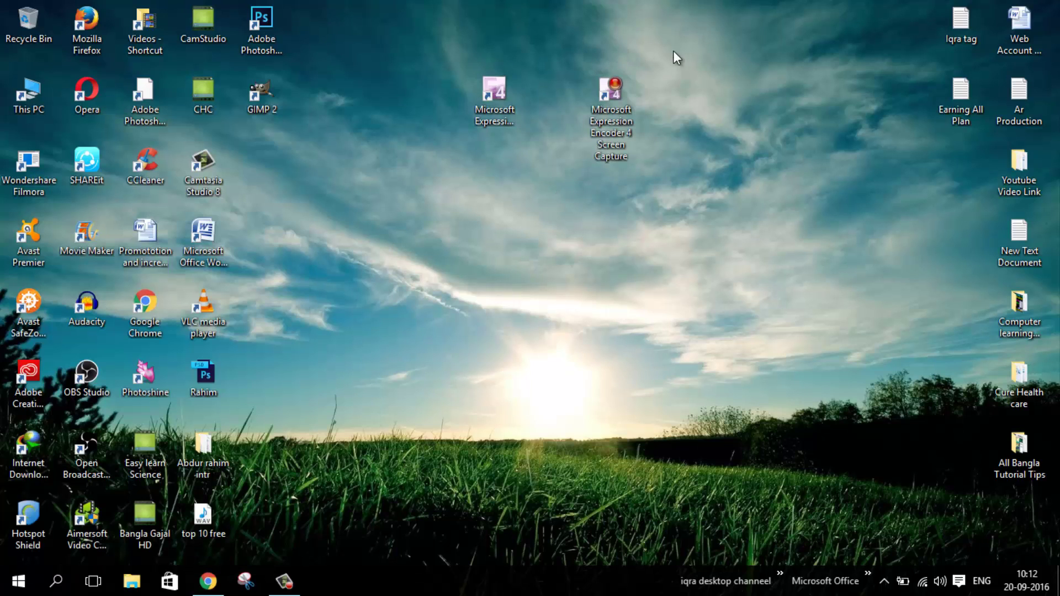
# - Launch Microsoft Expression Encoder 4 Screen Capture from its desktop shortcut and move its window just below the two Expression shortcuts
pyautogui.click(623, 108)
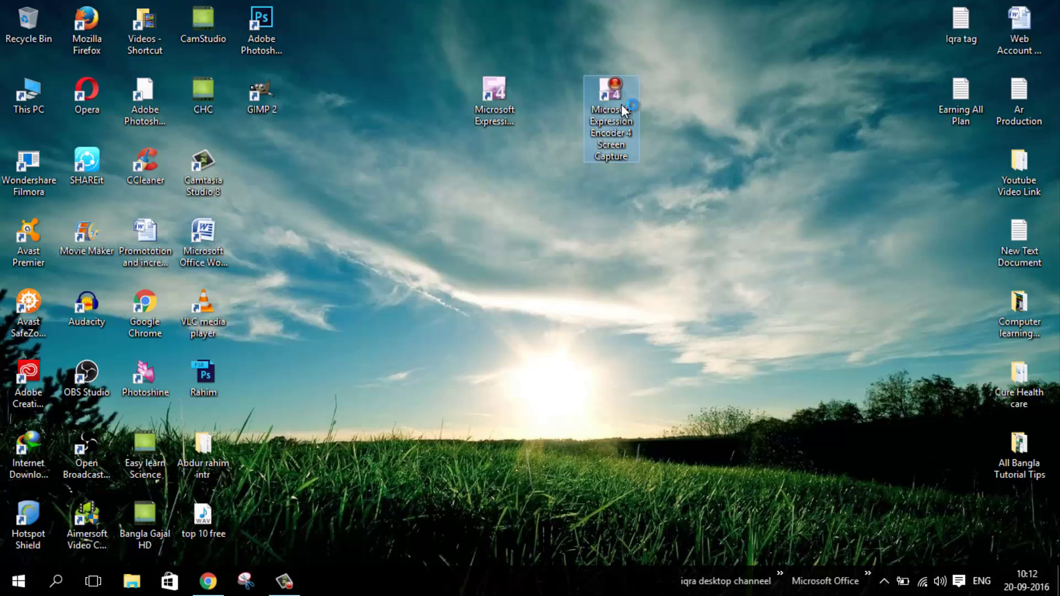
pyautogui.doubleClick(627, 137)
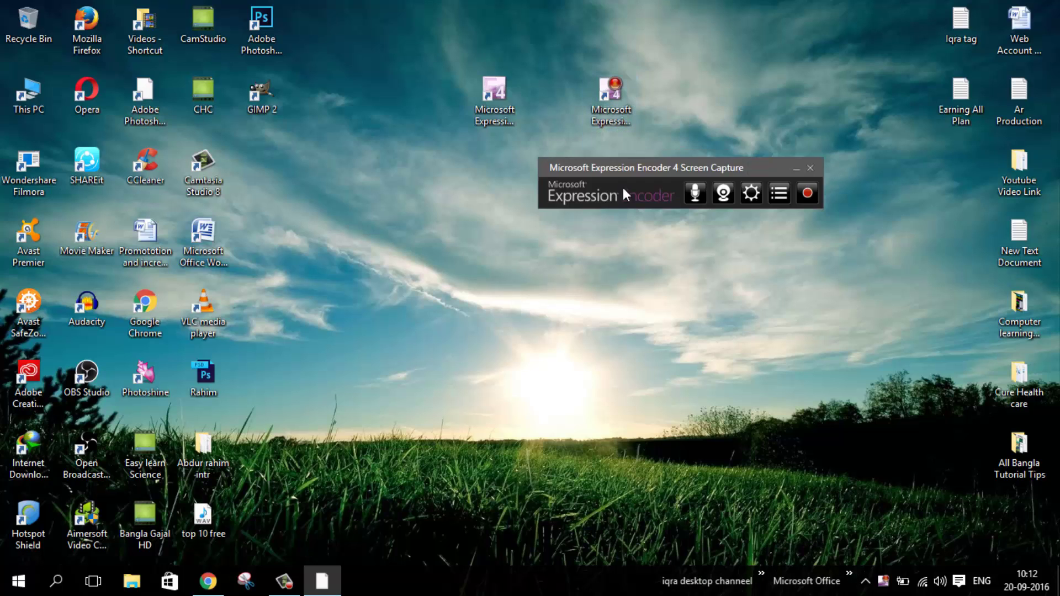
pyautogui.moveTo(626, 167); pyautogui.dragTo(480, 199)
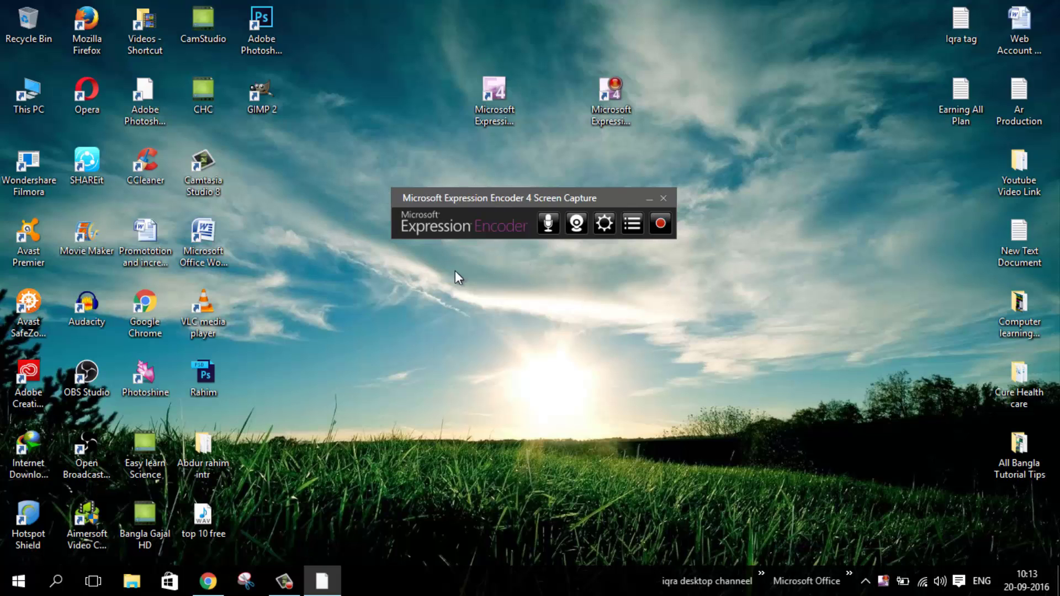
# - Enable microphone recording in Screen Capture, and switch the webcam on and off again
pyautogui.click(550, 224)
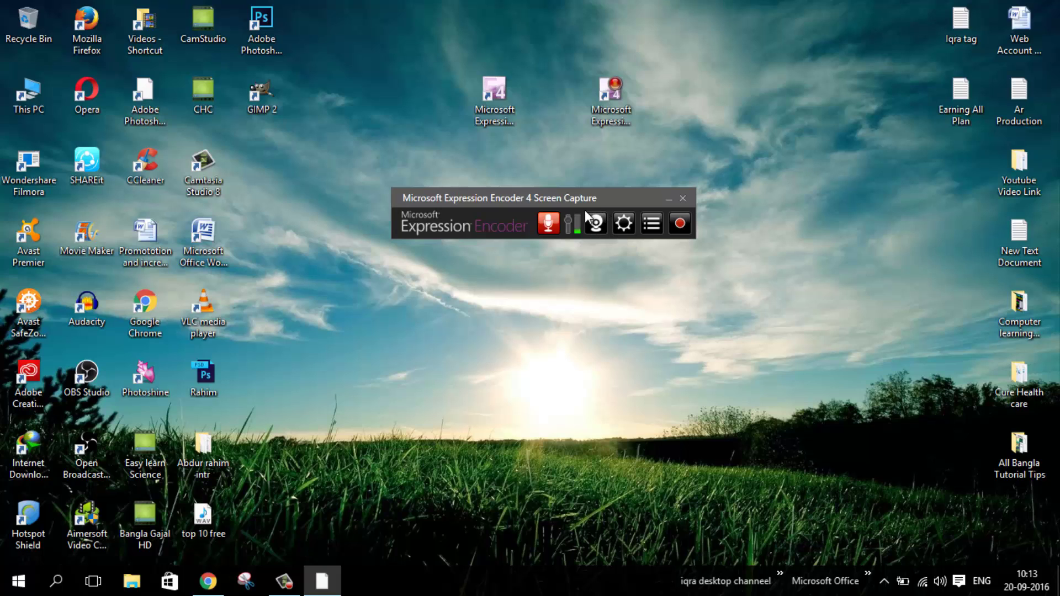
pyautogui.click(598, 222)
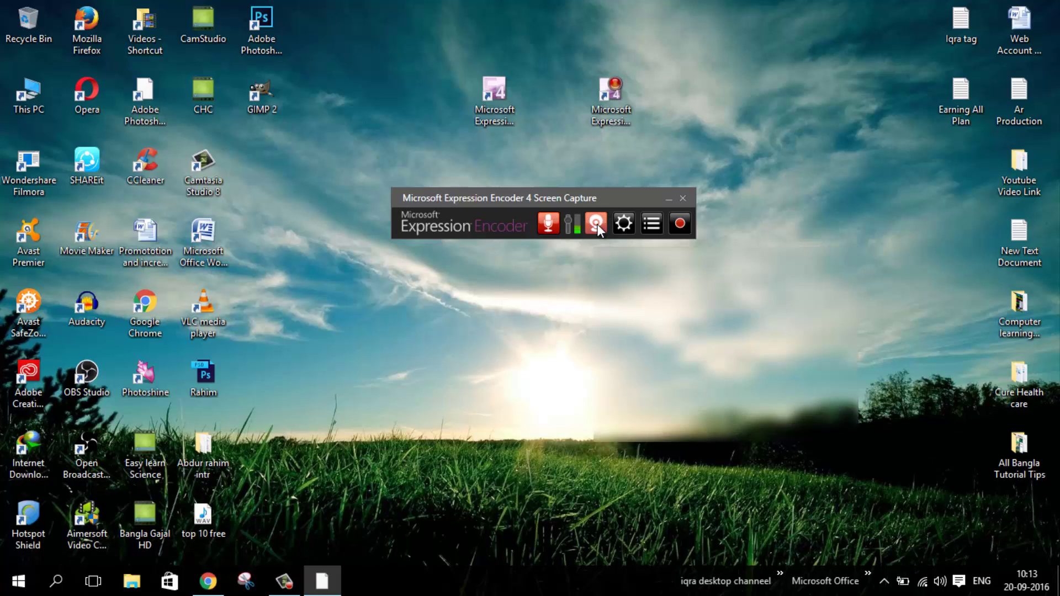
pyautogui.click(598, 223)
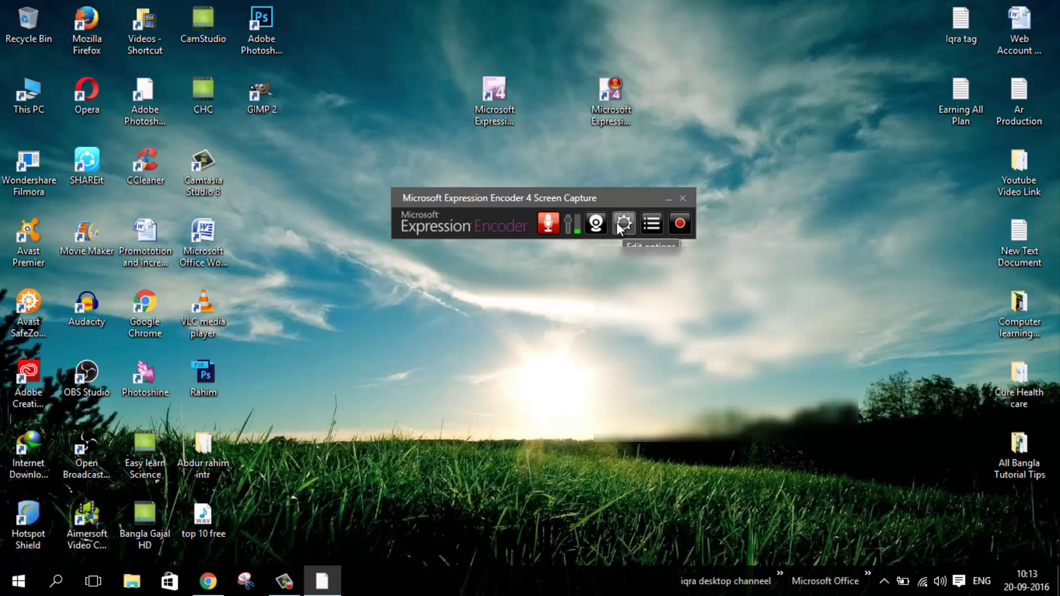
# - Open the Screen Capture settings, reposition the dialog, and set the screen capture frame rate to 30 fps
pyautogui.click(619, 225)
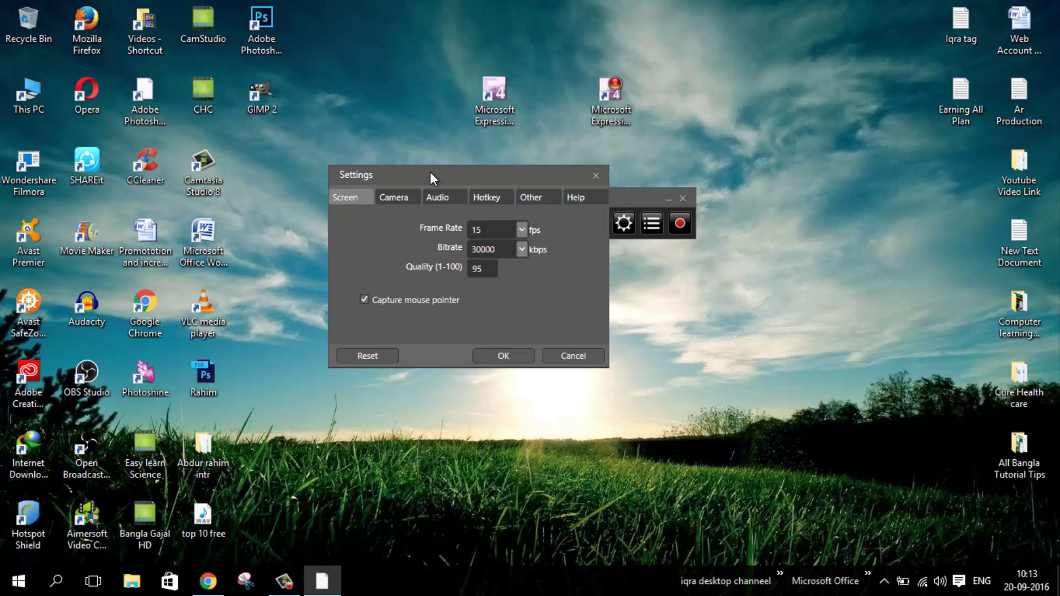
pyautogui.moveTo(430, 172); pyautogui.dragTo(476, 140)
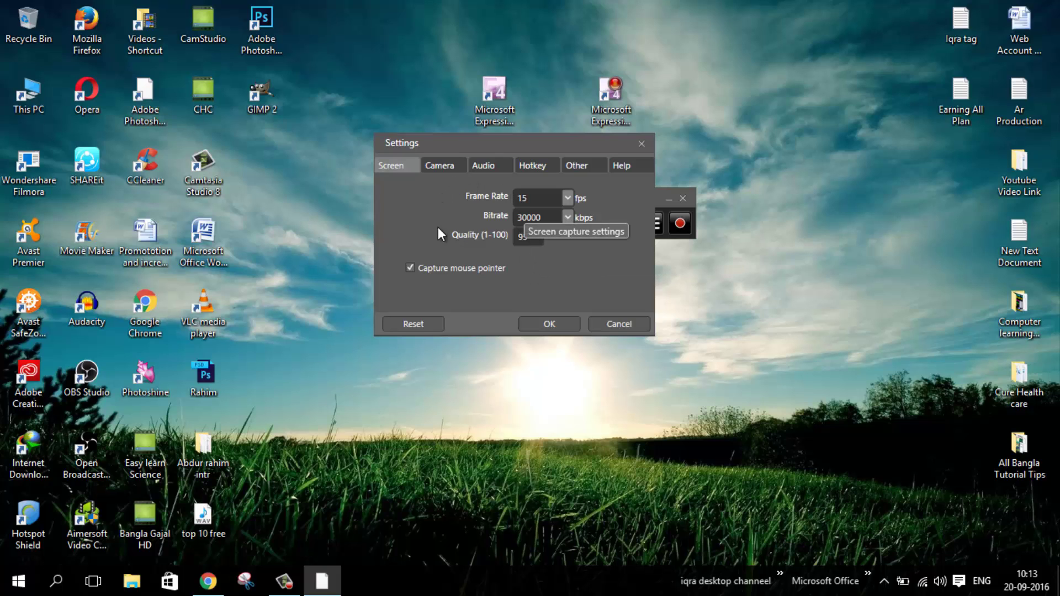
pyautogui.click(567, 196)
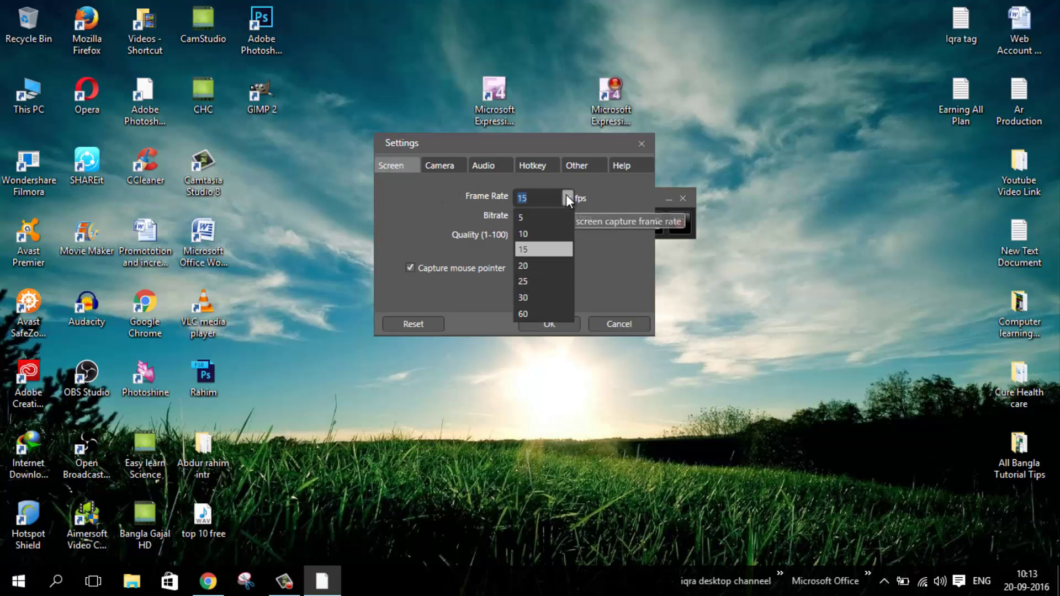
pyautogui.click(551, 293)
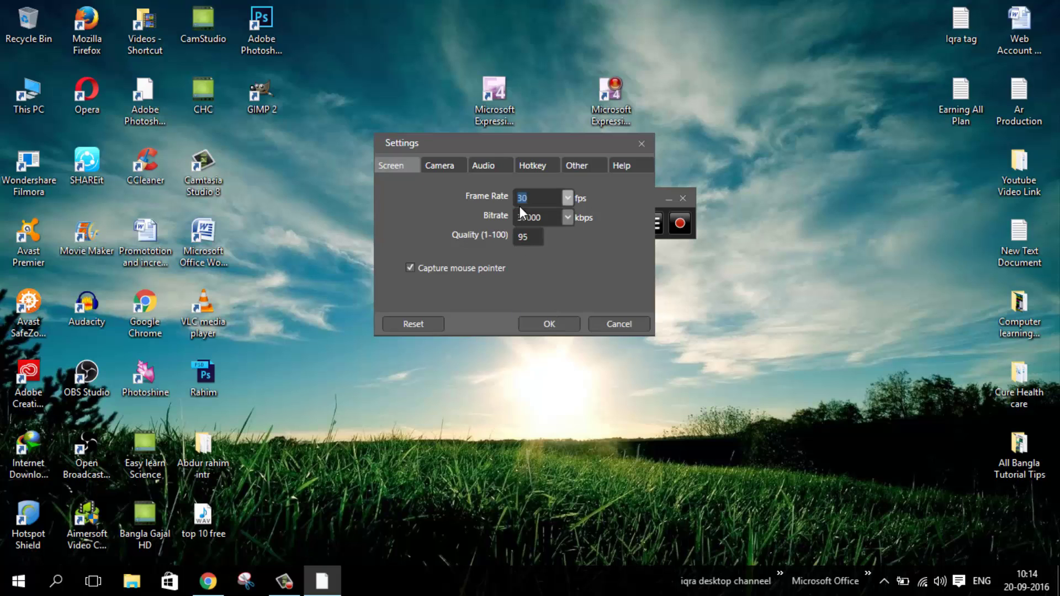
# - Review the bitrate choices, the quality value and the mouse pointer capture option in the screen settings
pyautogui.click(568, 217)
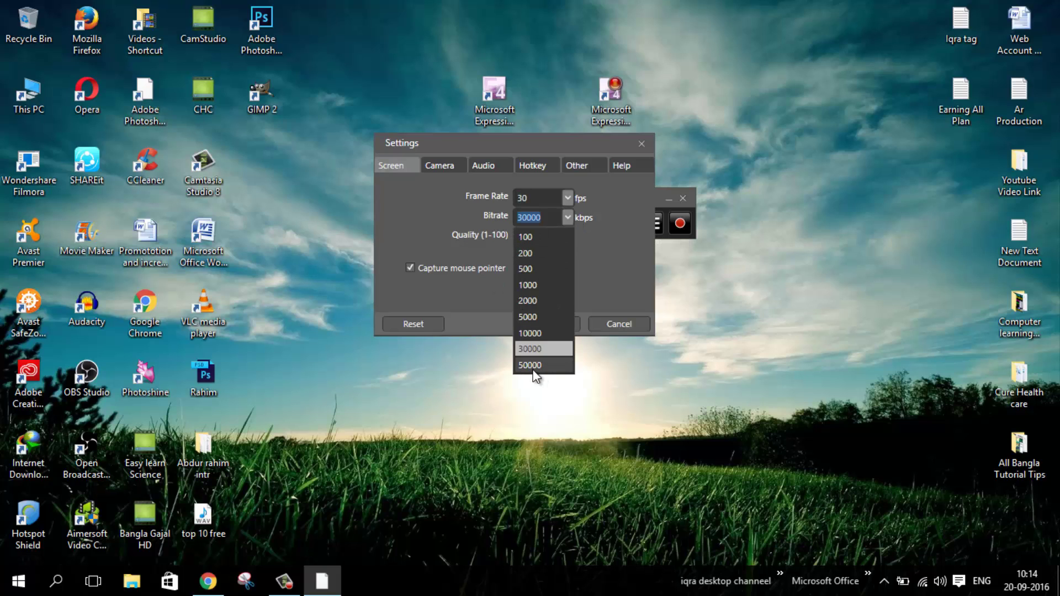
pyautogui.click(588, 226)
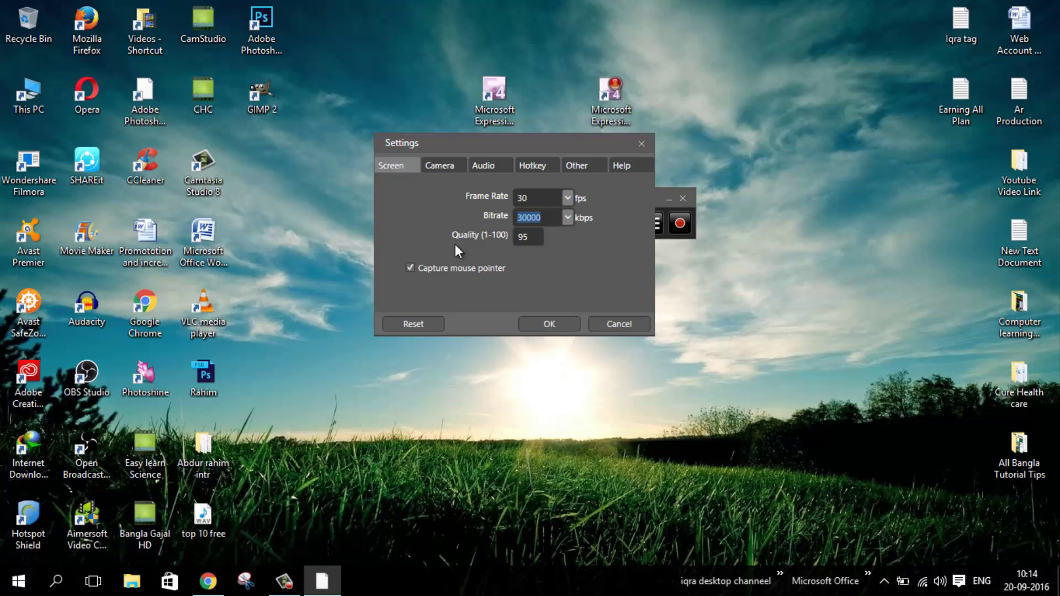
pyautogui.click(534, 238)
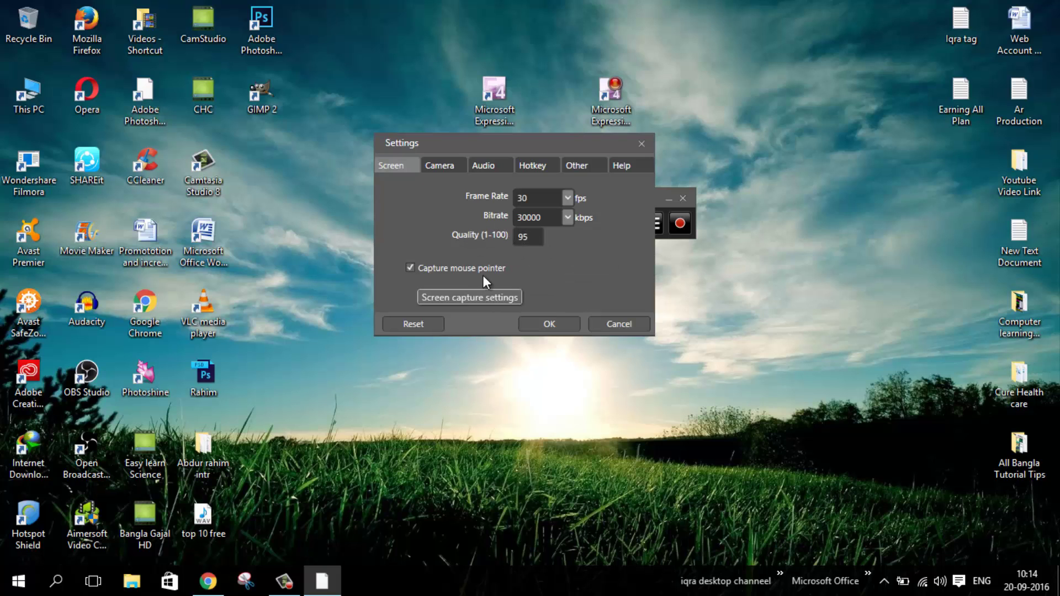
pyautogui.click(411, 270)
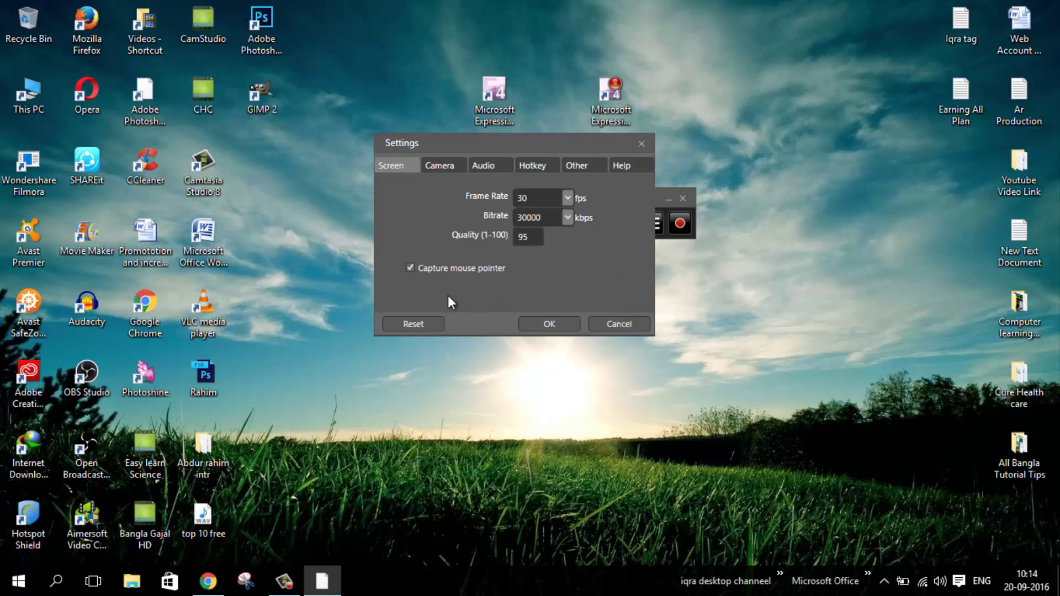
# - Select TOSHIBA Web Camera - HD as the webcam in the camera settings
pyautogui.click(440, 166)
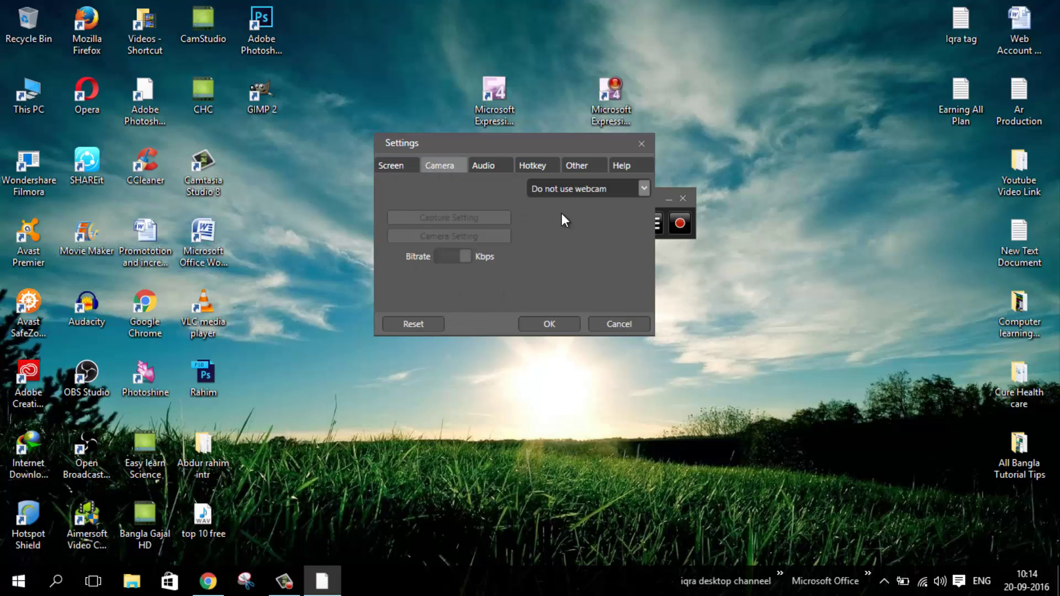
pyautogui.click(572, 188)
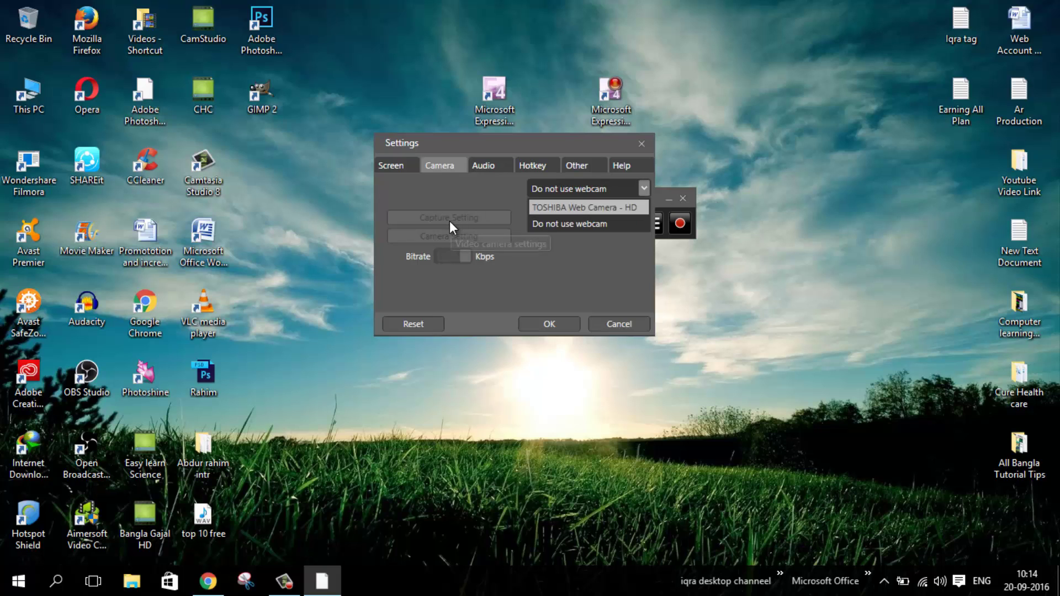
pyautogui.click(458, 206)
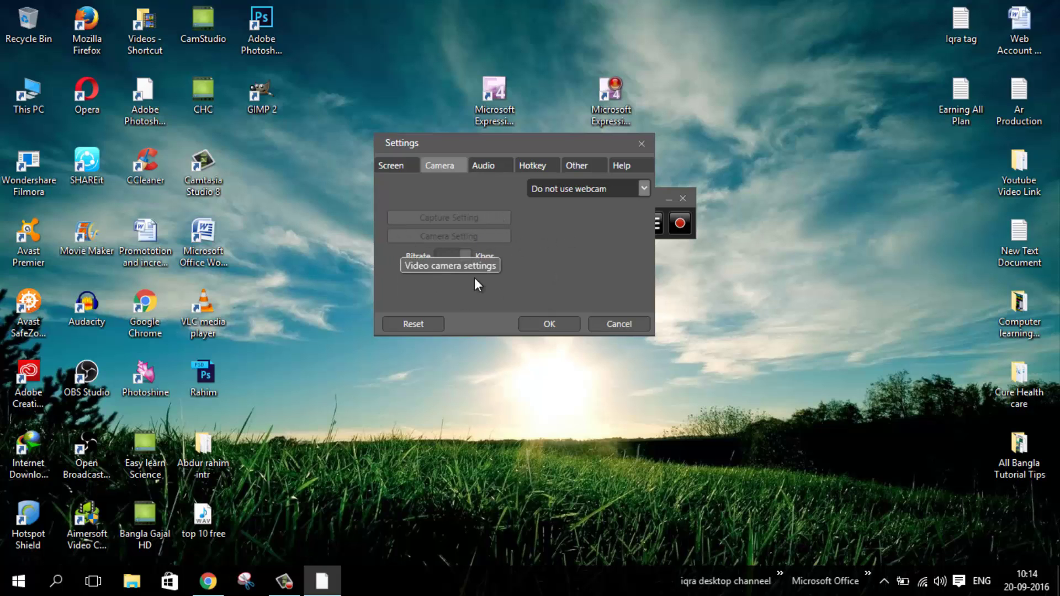
pyautogui.click(558, 187)
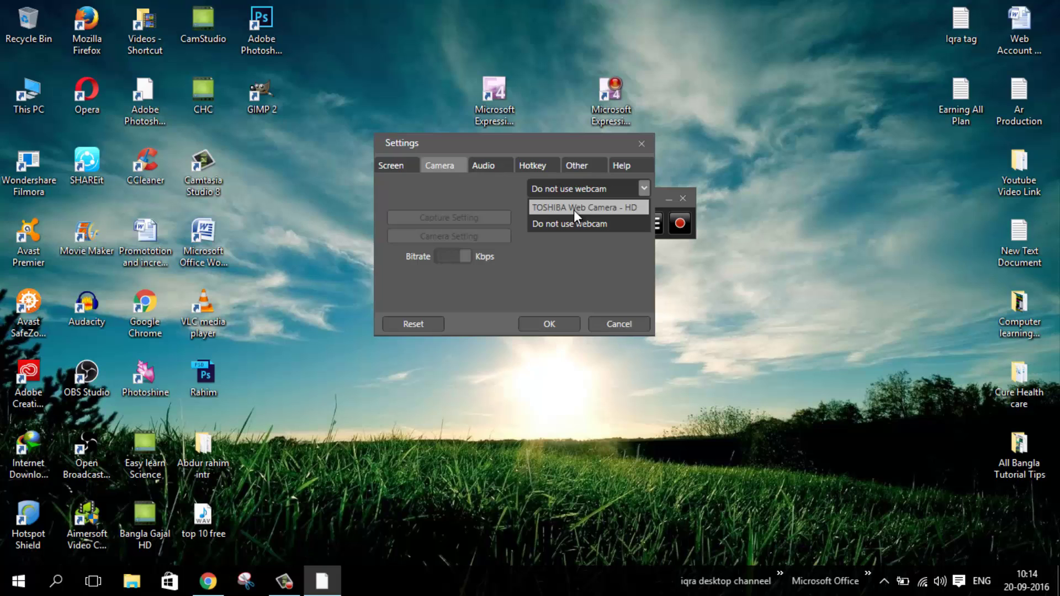
pyautogui.click(574, 207)
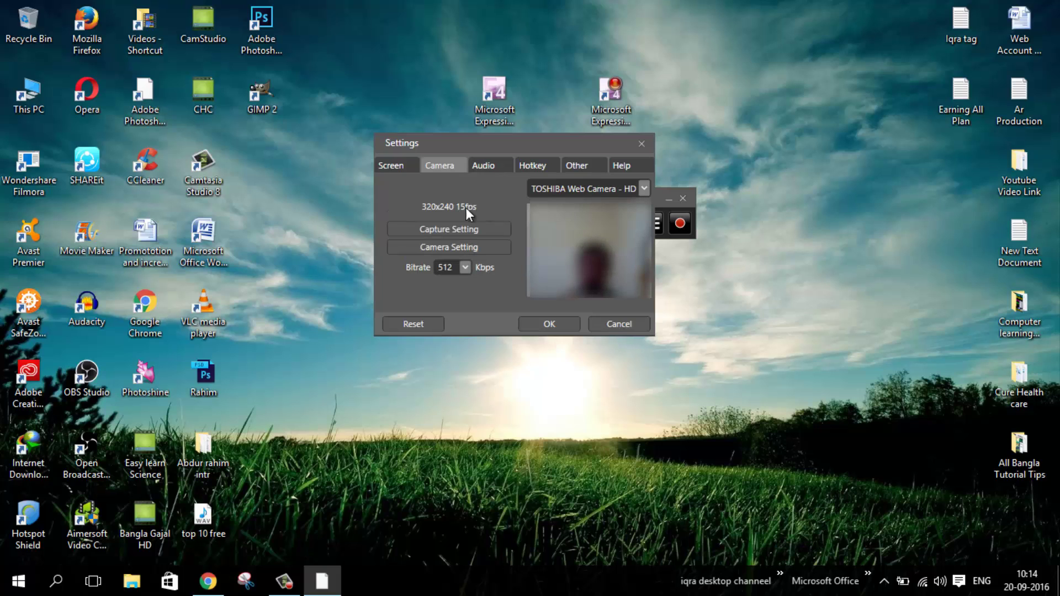
# - Inspect the webcam's capture format properties and its camera image properties, cancelling each without changes
pyautogui.click(442, 228)
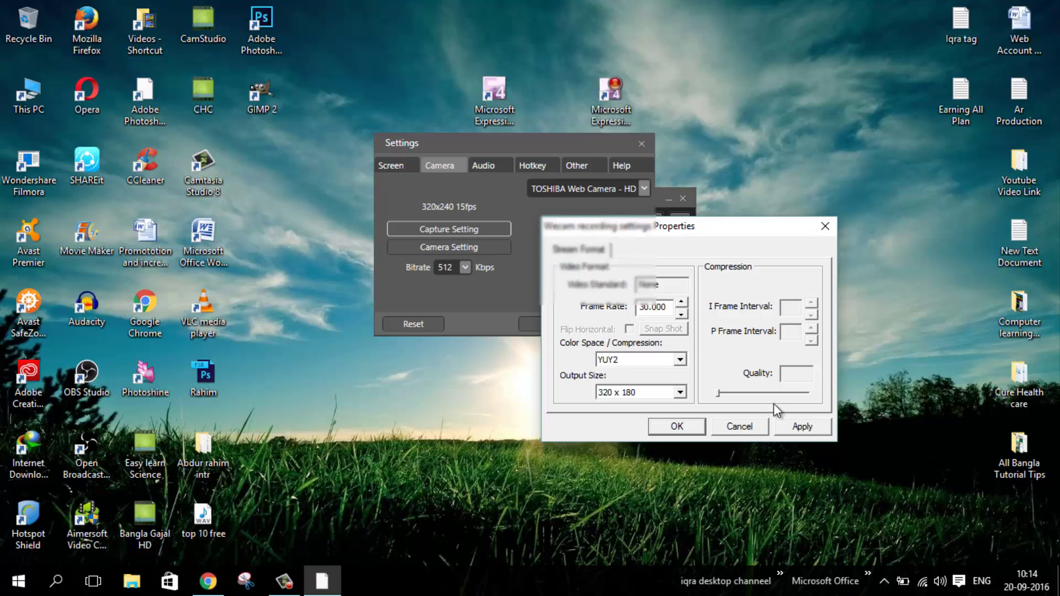
pyautogui.click(750, 426)
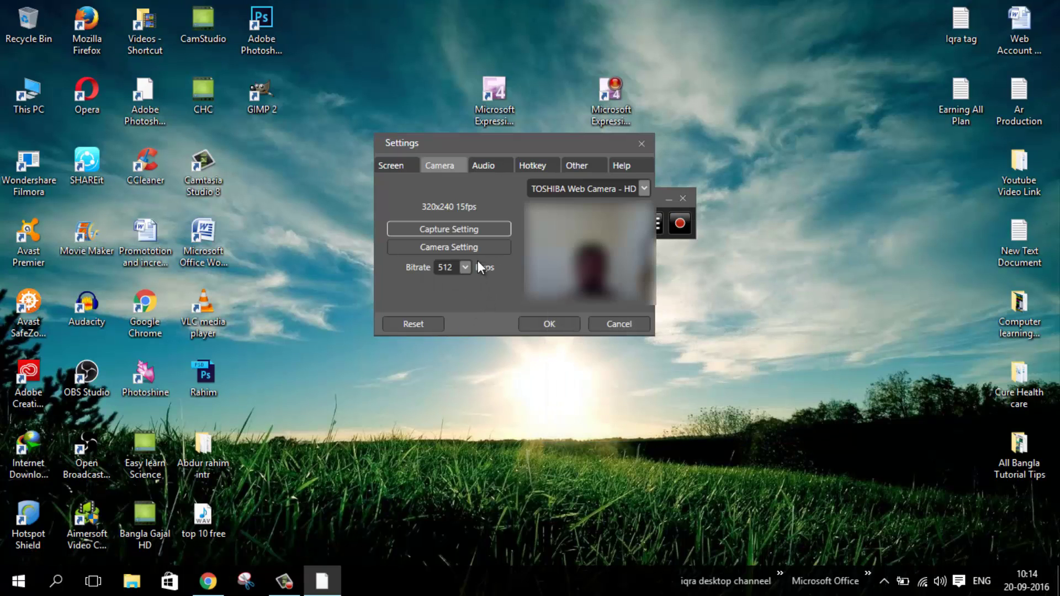
pyautogui.click(457, 250)
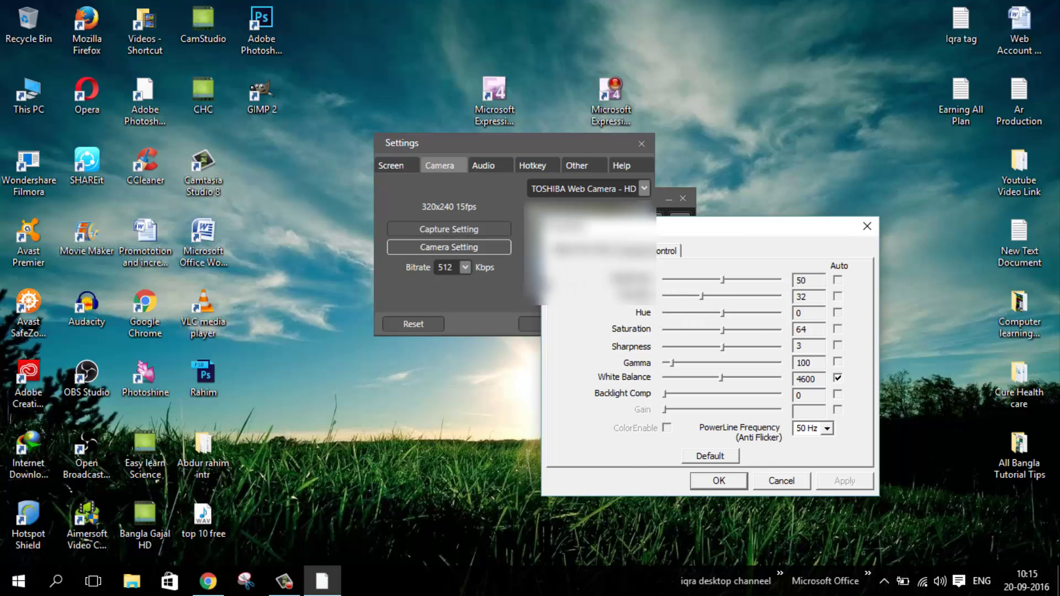
pyautogui.click(790, 486)
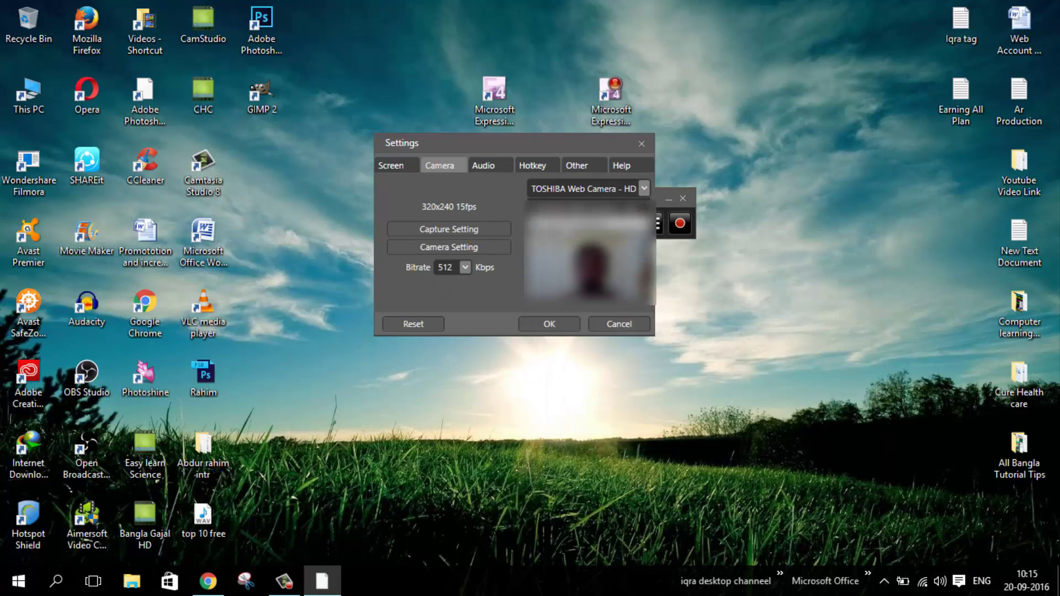
# - Choose the 2 channel, 16 bits, 48 kHz audio format and view the available audio bitrates
pyautogui.click(489, 165)
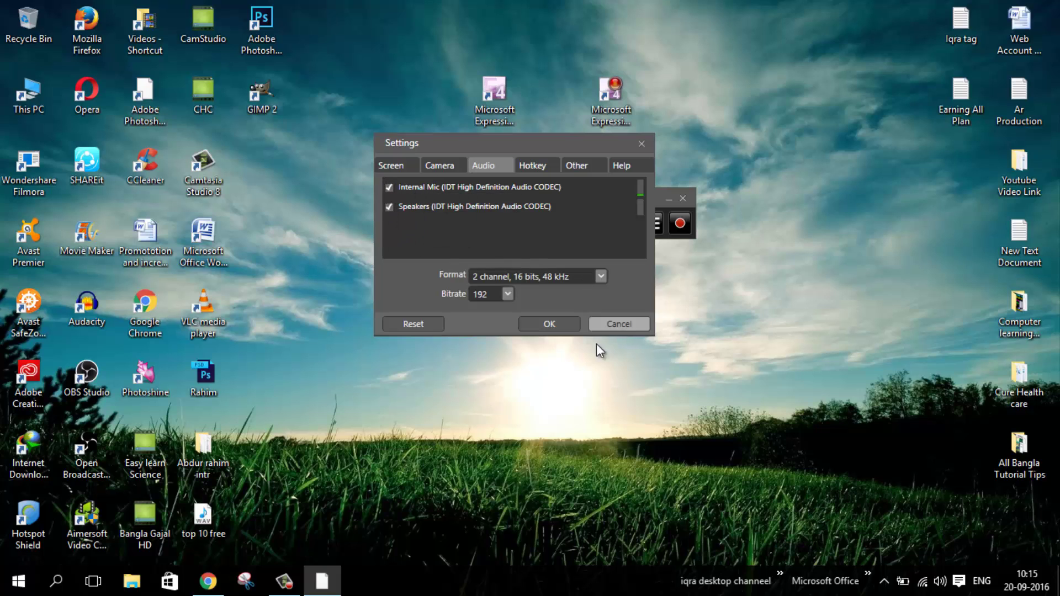
pyautogui.click(597, 276)
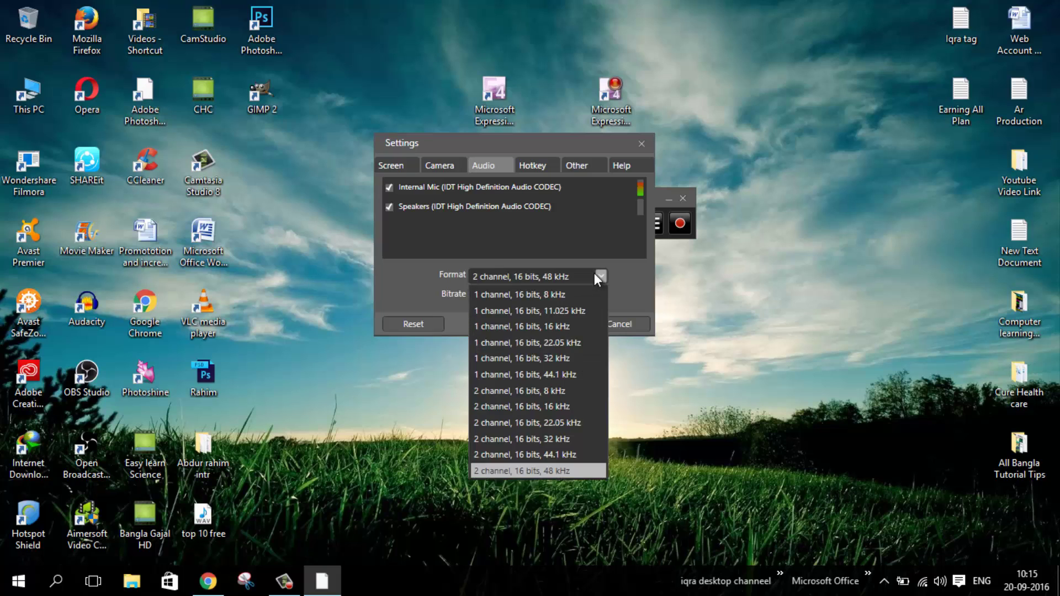
pyautogui.click(535, 471)
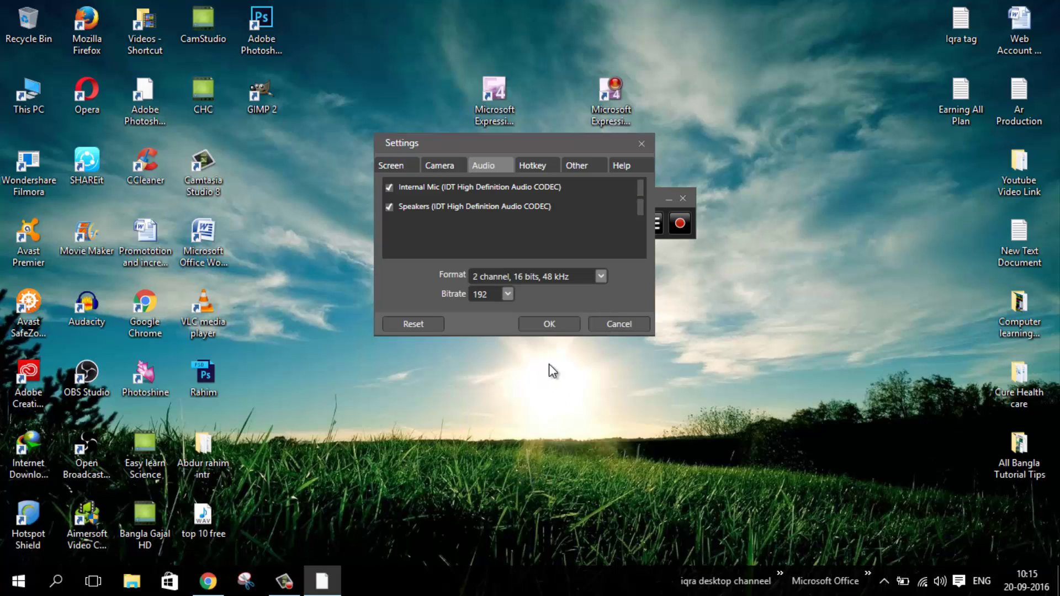
pyautogui.click(489, 295)
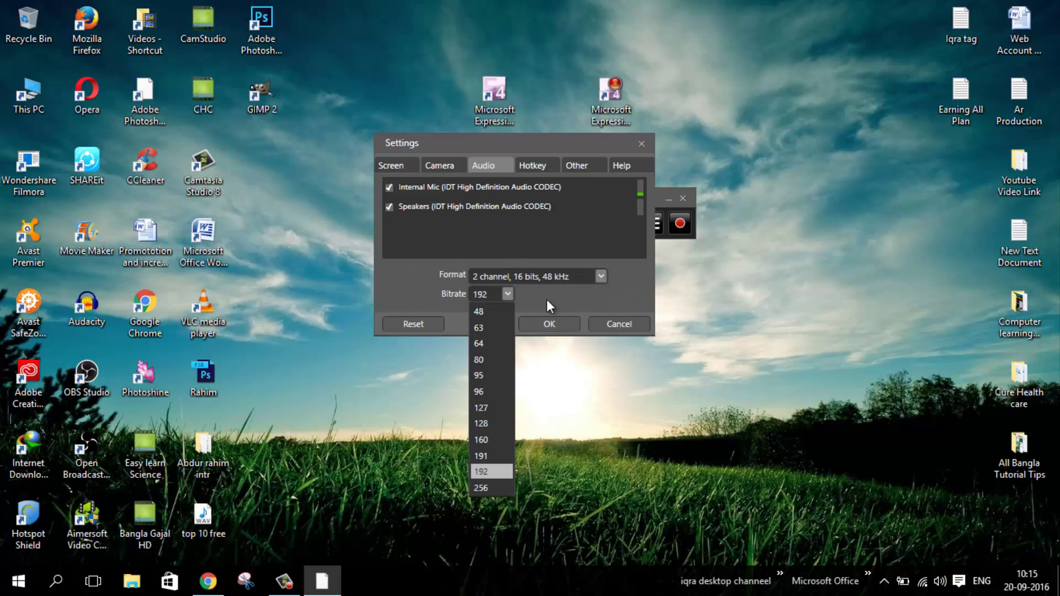
pyautogui.click(628, 277)
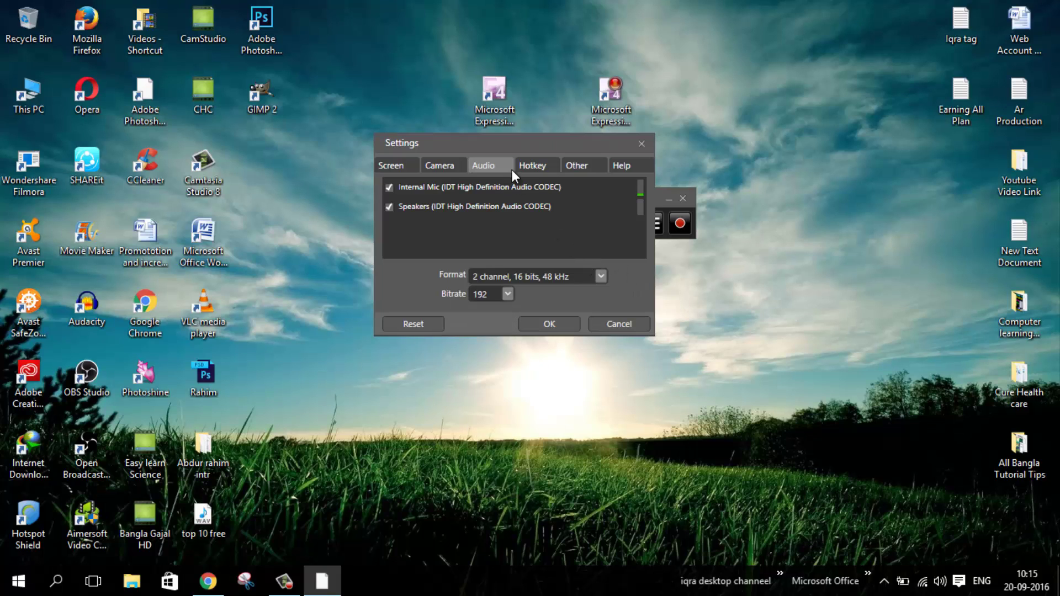
# - Review the recording and zooming hotkeys, and the other options such as countdown, beep and recording toolbar
pyautogui.click(547, 170)
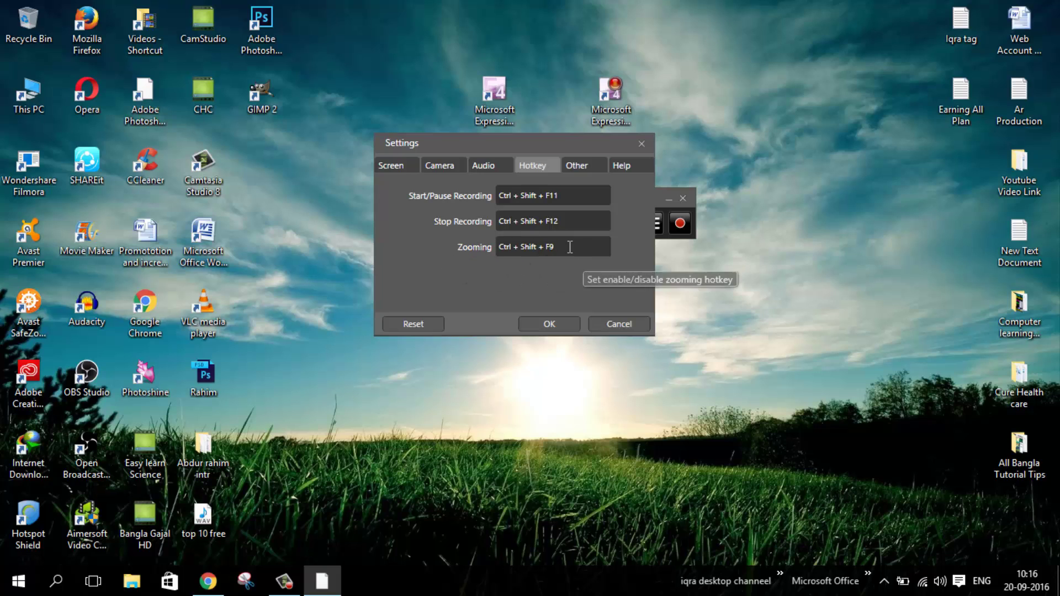
pyautogui.click(579, 169)
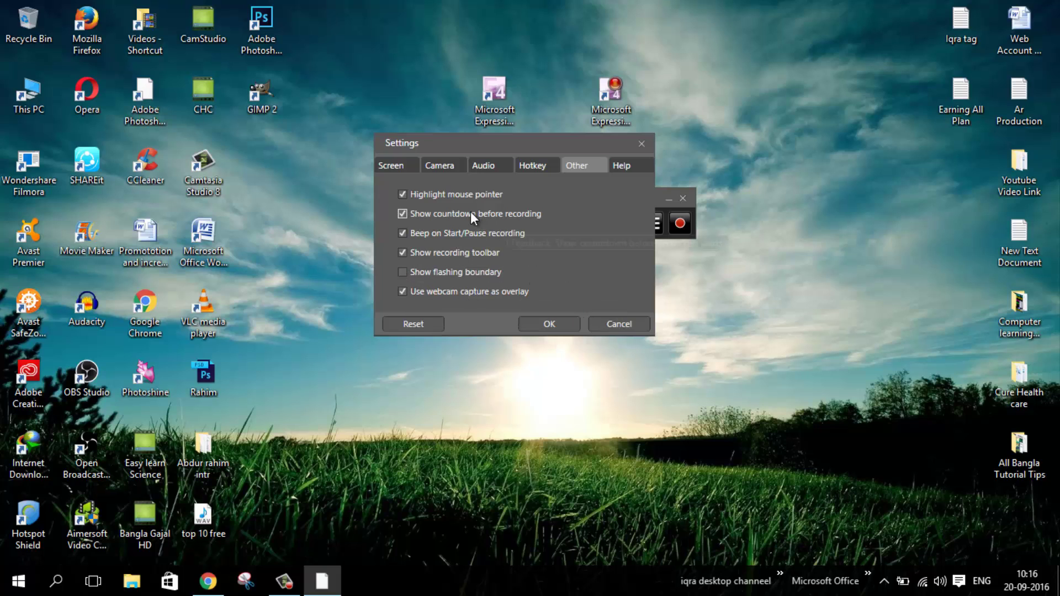
# - Review the help links and the screen capture options, and accept the recording settings
pyautogui.click(626, 167)
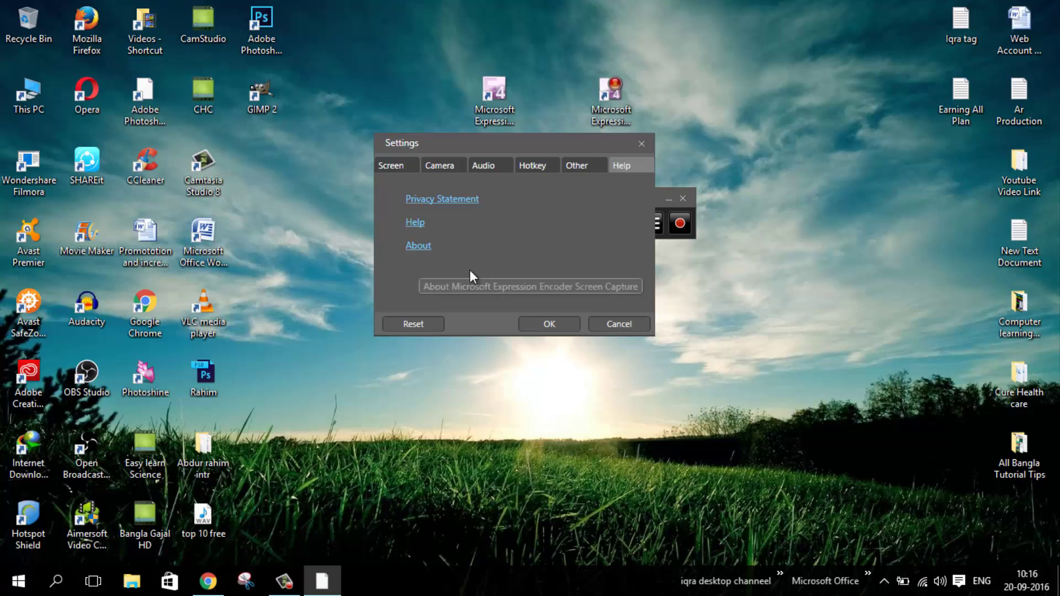
pyautogui.click(402, 166)
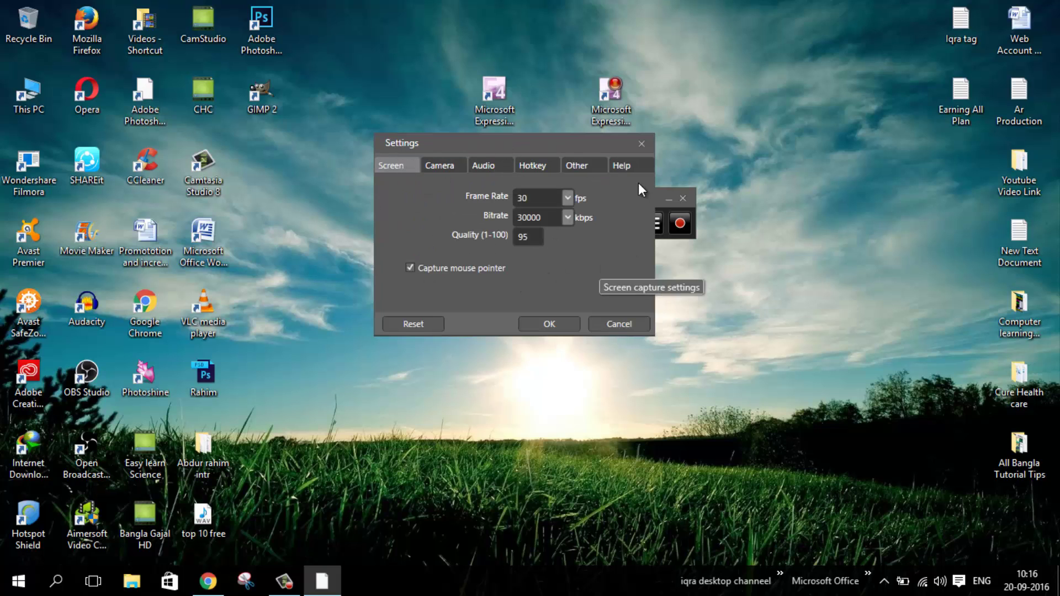
pyautogui.click(552, 328)
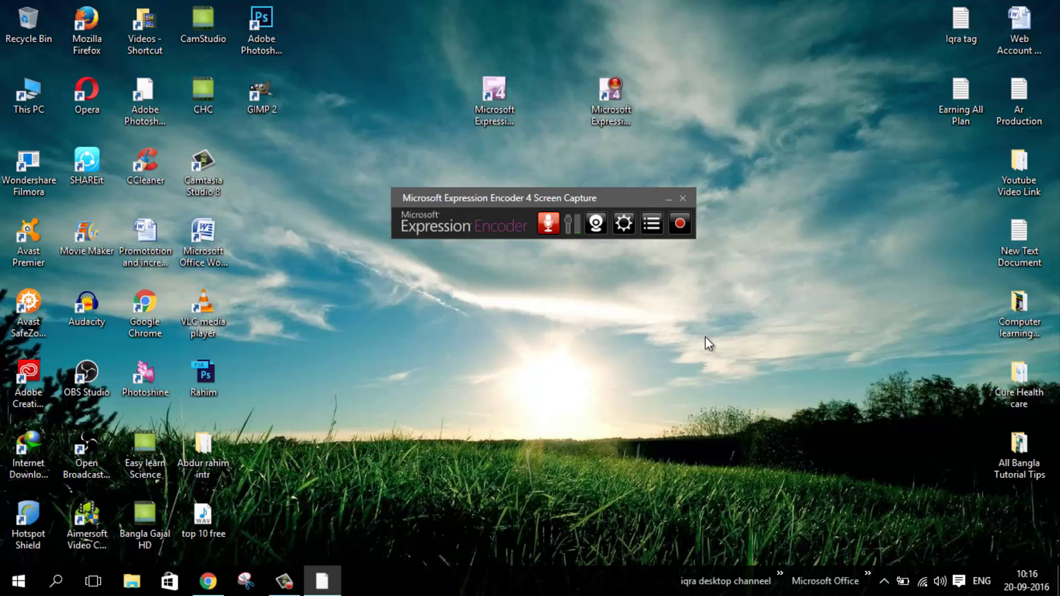
# - Show the captures list and set the output folder for recordings to Desktop
pyautogui.click(650, 226)
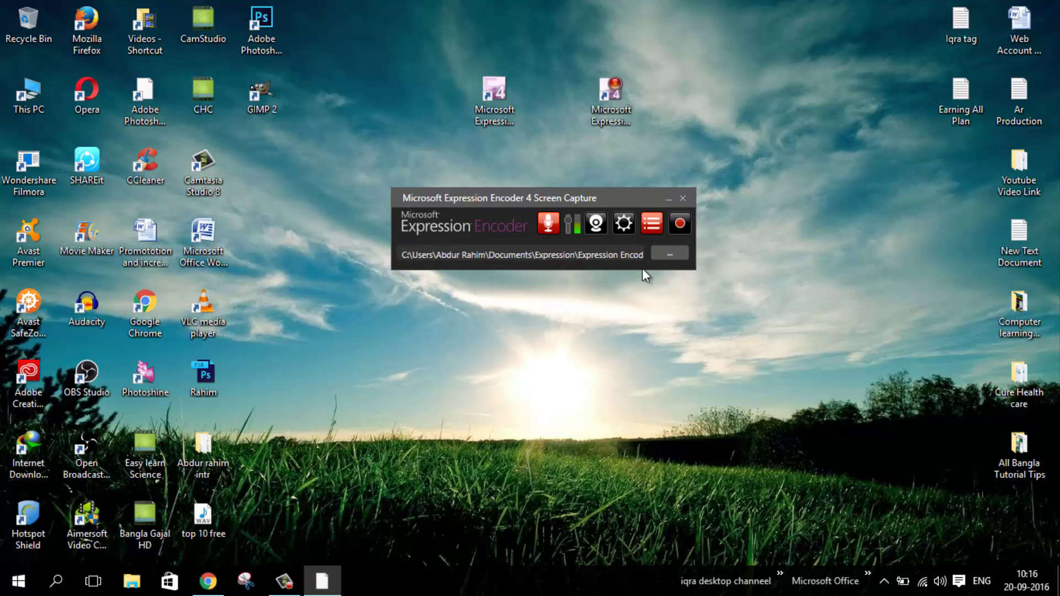
pyautogui.moveTo(562, 195); pyautogui.dragTo(597, 209)
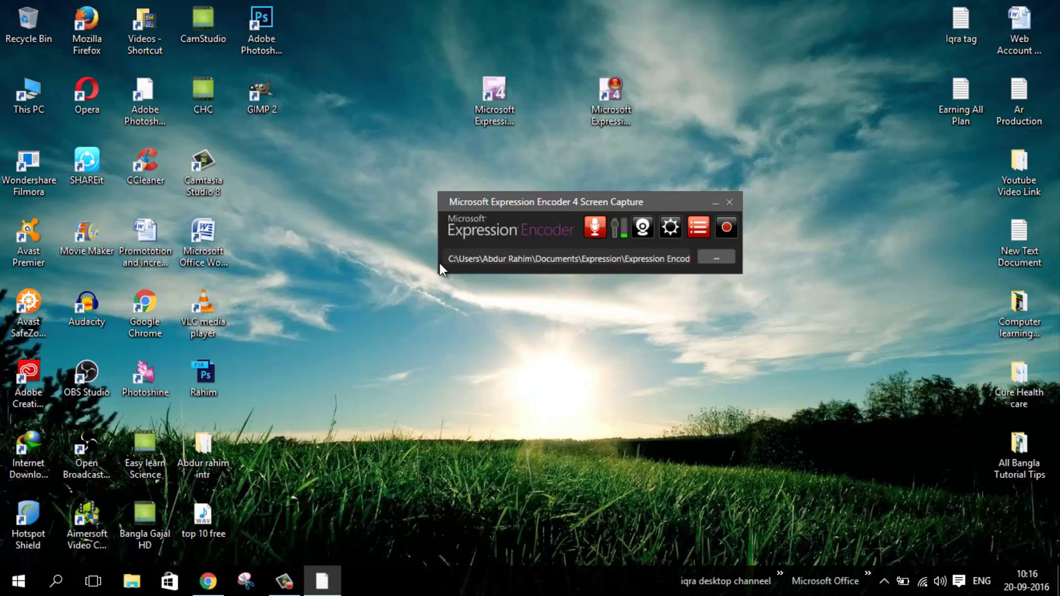
pyautogui.click(734, 257)
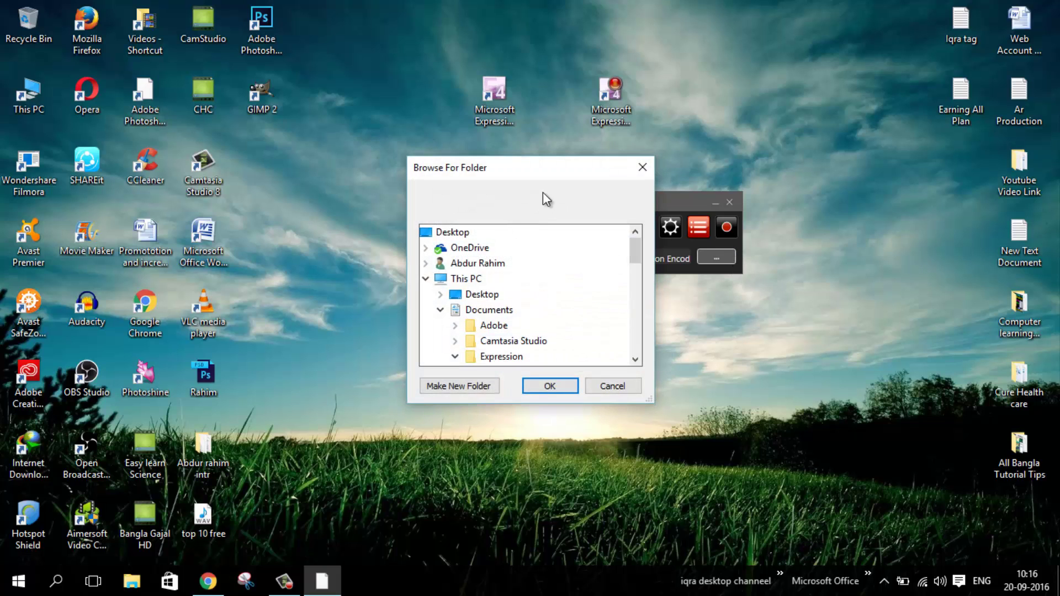
pyautogui.moveTo(551, 168); pyautogui.dragTo(492, 168)
pyautogui.scroll(-3, 414, 270)
pyautogui.scroll(3, 459, 309)
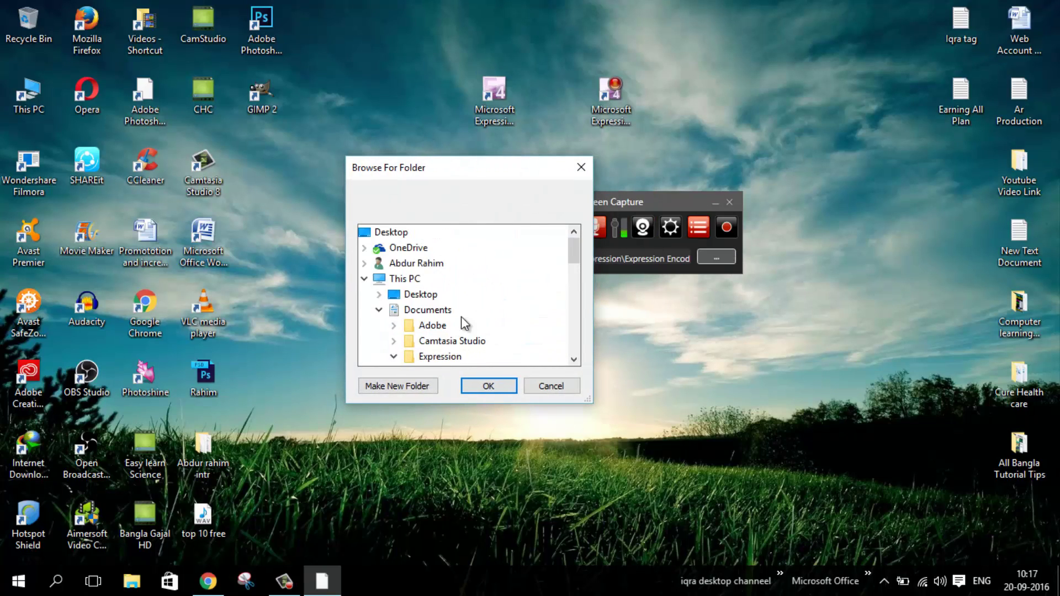
pyautogui.scroll(-10, 420, 320)
pyautogui.scroll(10, 439, 327)
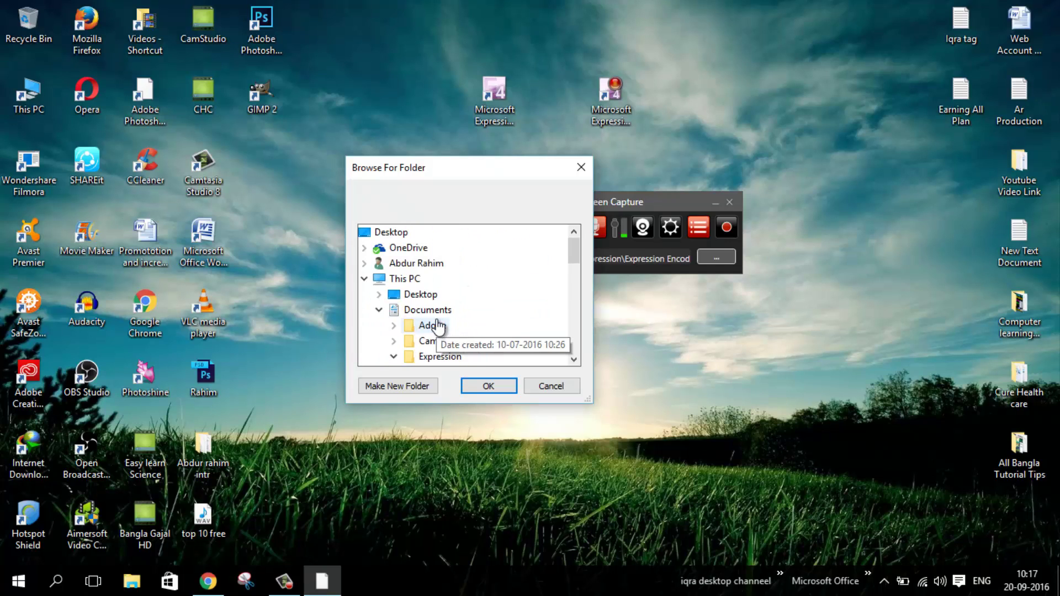
pyautogui.click(390, 233)
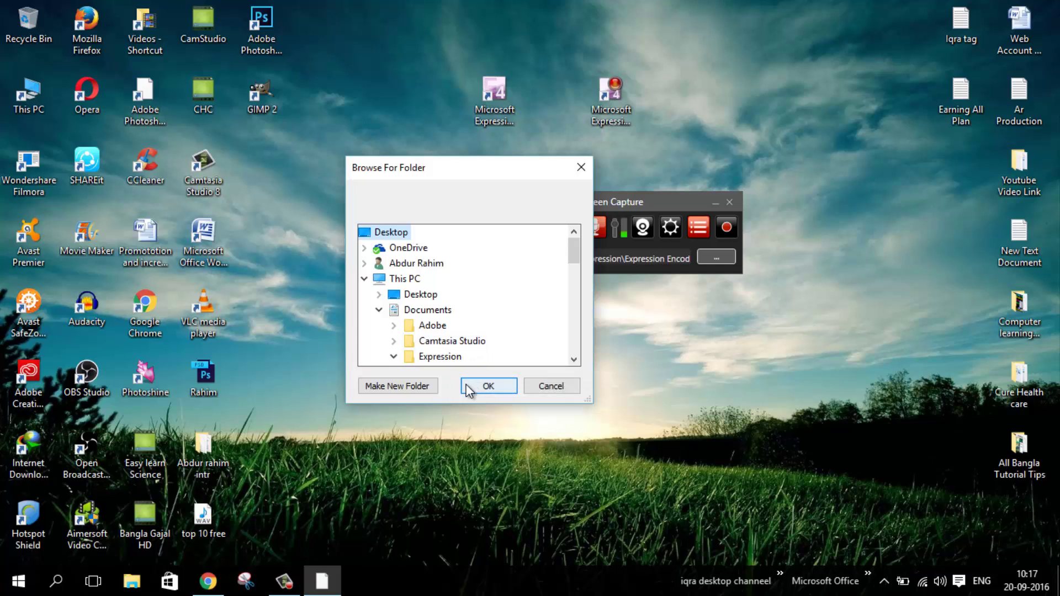
pyautogui.click(467, 385)
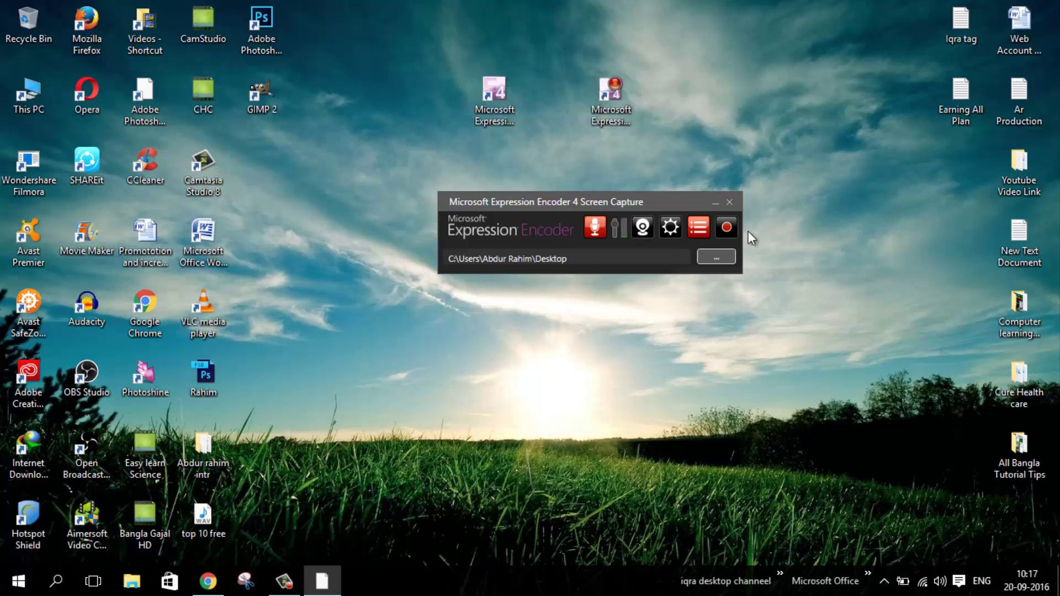
# - Start a new capture and draw a custom recording region, enlarging it to about 1100 by 573 pixels at the desktop's upper-left corner
pyautogui.moveTo(667, 202); pyautogui.dragTo(743, 215)
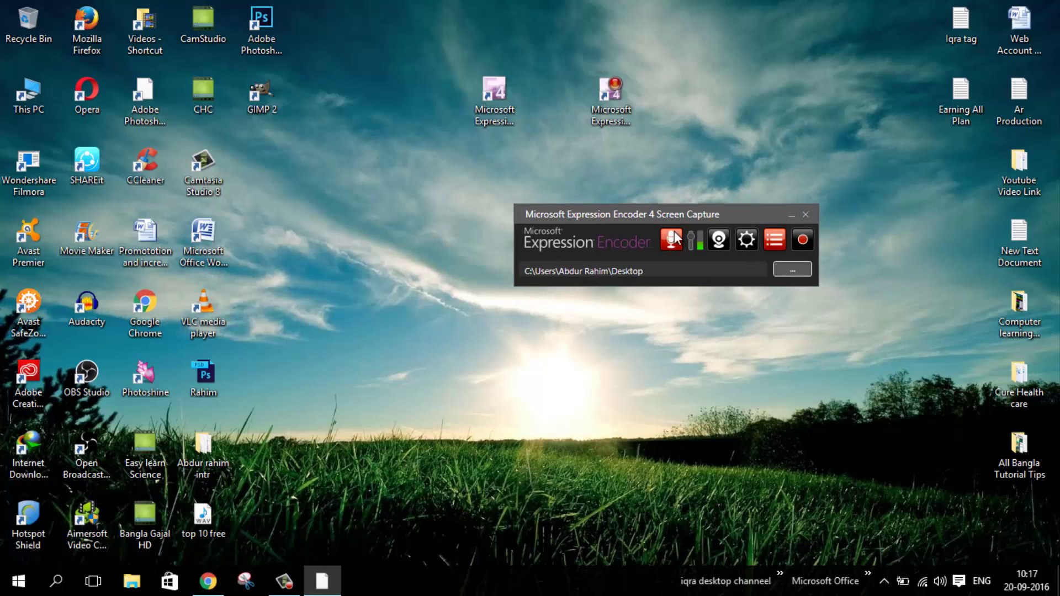
pyautogui.click(802, 239)
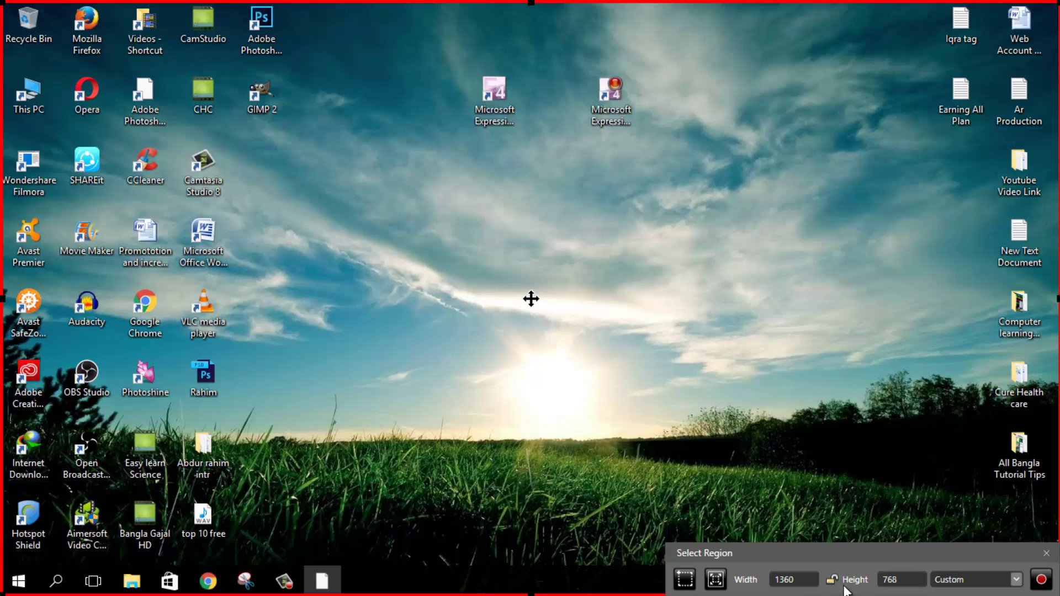
pyautogui.click(686, 580)
pyautogui.moveTo(281, 164); pyautogui.dragTo(860, 449)
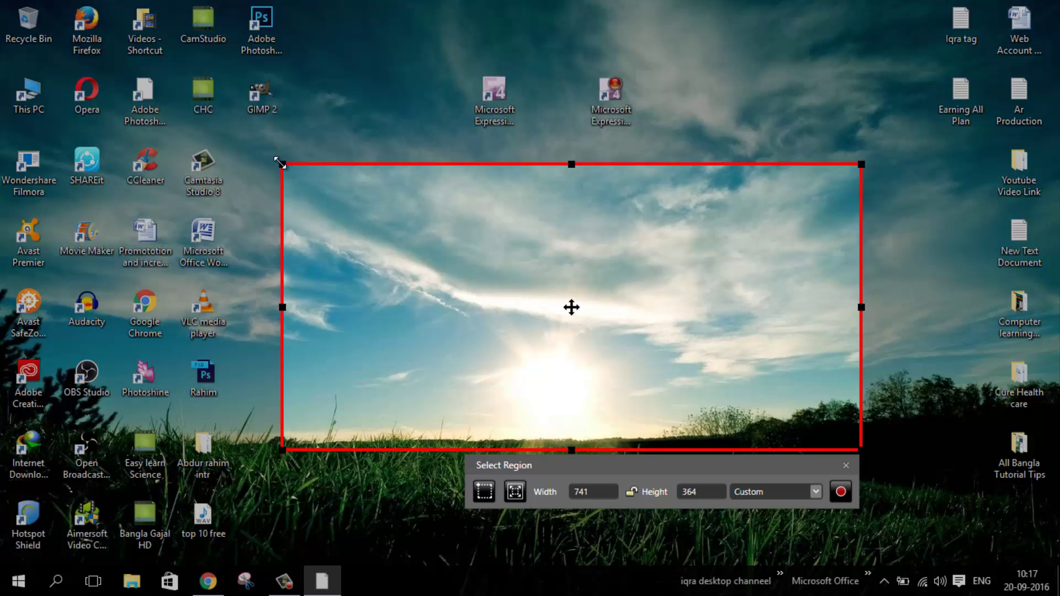
pyautogui.moveTo(282, 164); pyautogui.dragTo(2, 1)
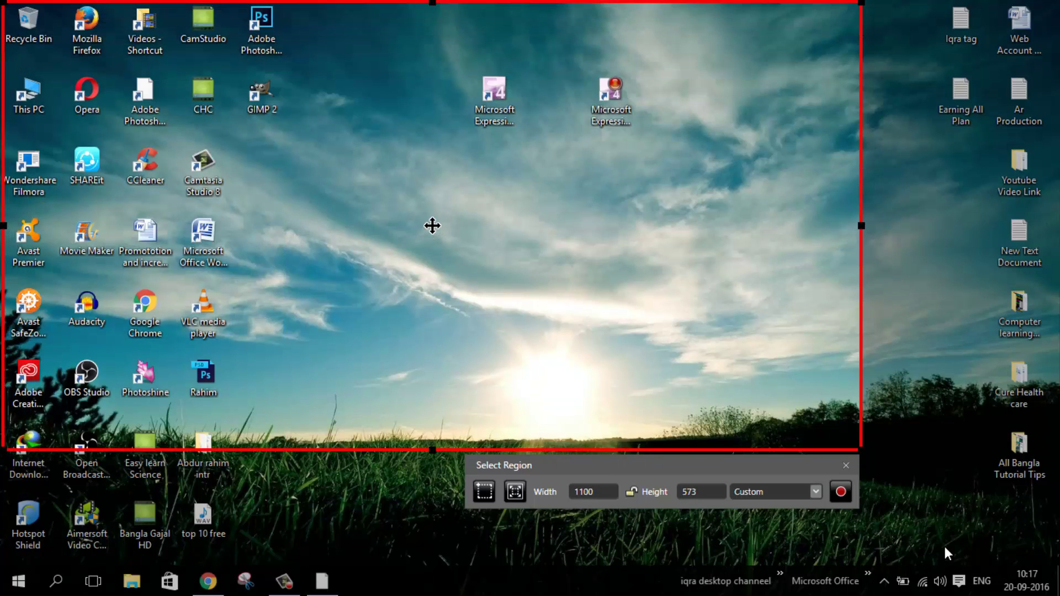
# - Set the capture region's preset dimensions to Full Screen
pyautogui.click(780, 496)
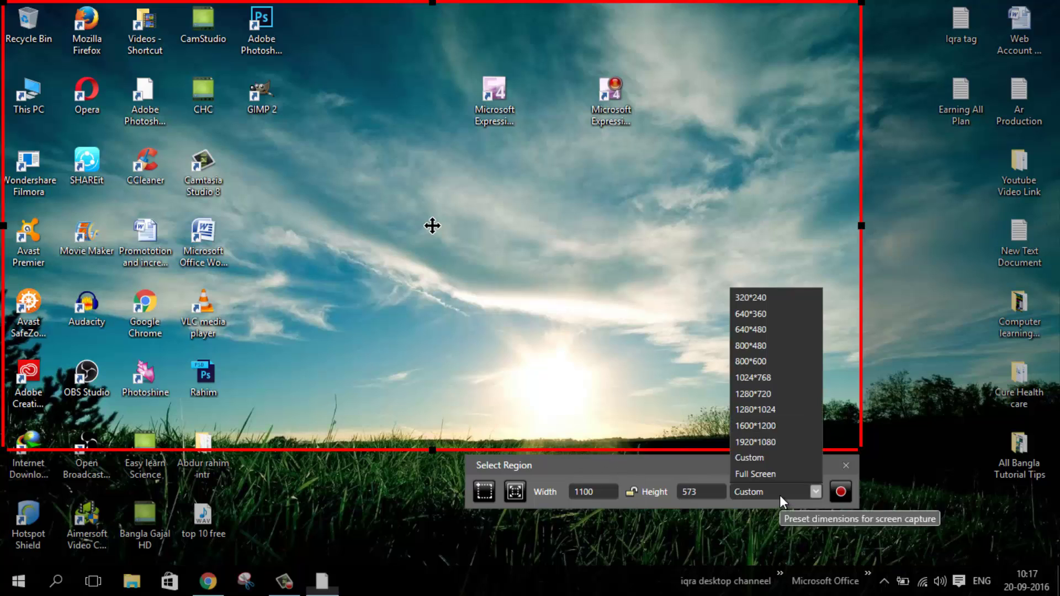
pyautogui.click(771, 412)
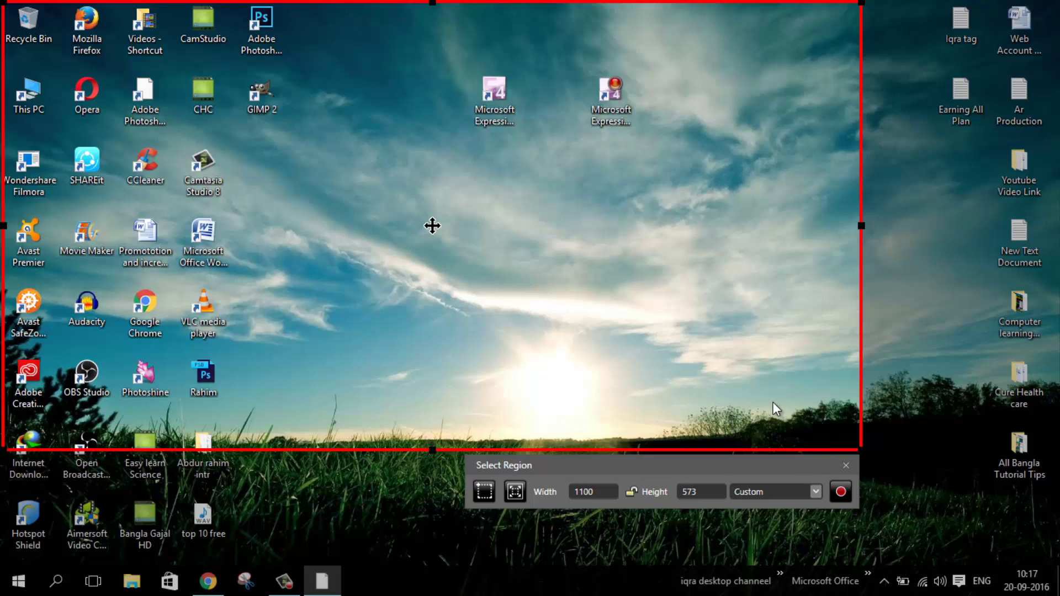
pyautogui.click(756, 490)
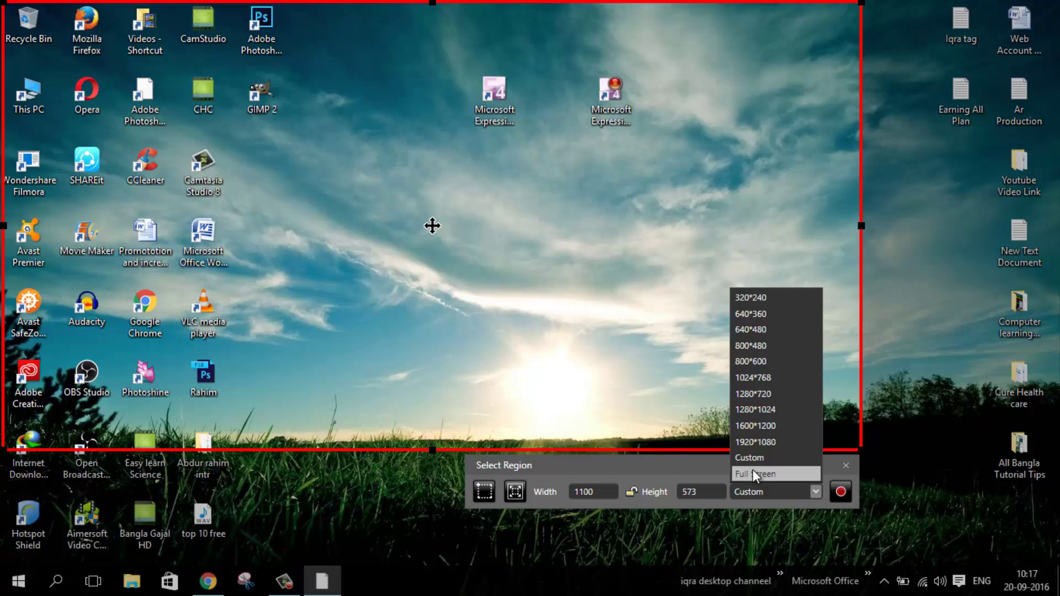
pyautogui.click(753, 474)
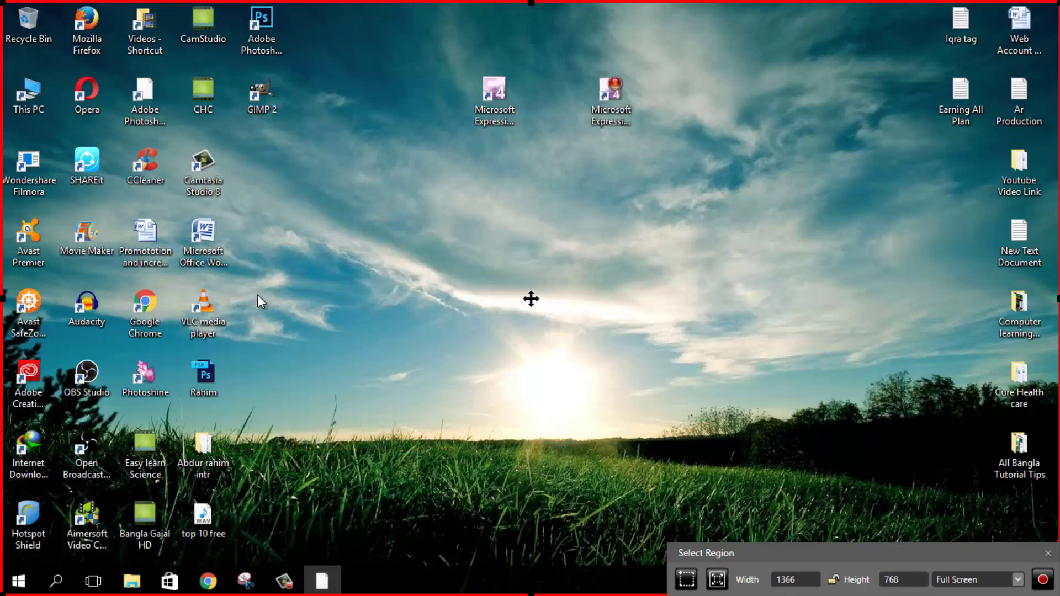
# - Start recording the screen and acknowledge the notice about the hidden recording toolbar
pyautogui.click(1051, 588)
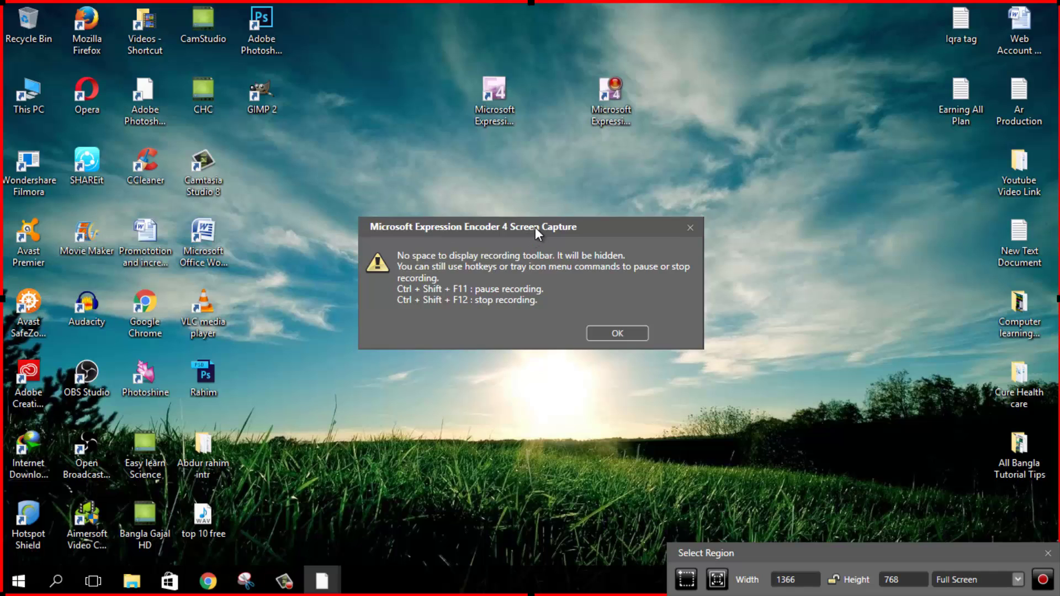
pyautogui.moveTo(535, 227); pyautogui.dragTo(524, 213)
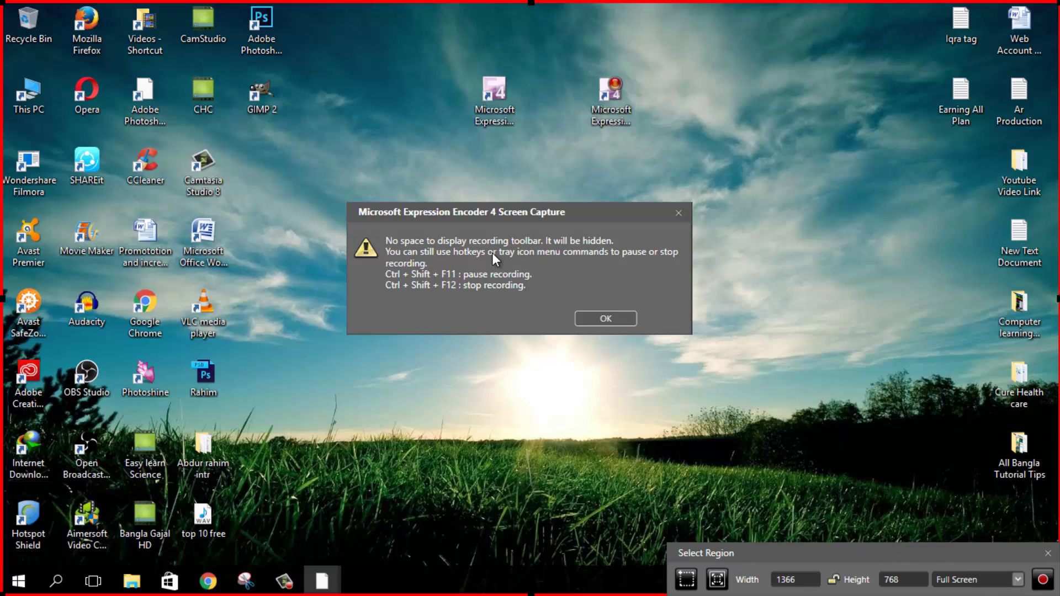
pyautogui.click(602, 323)
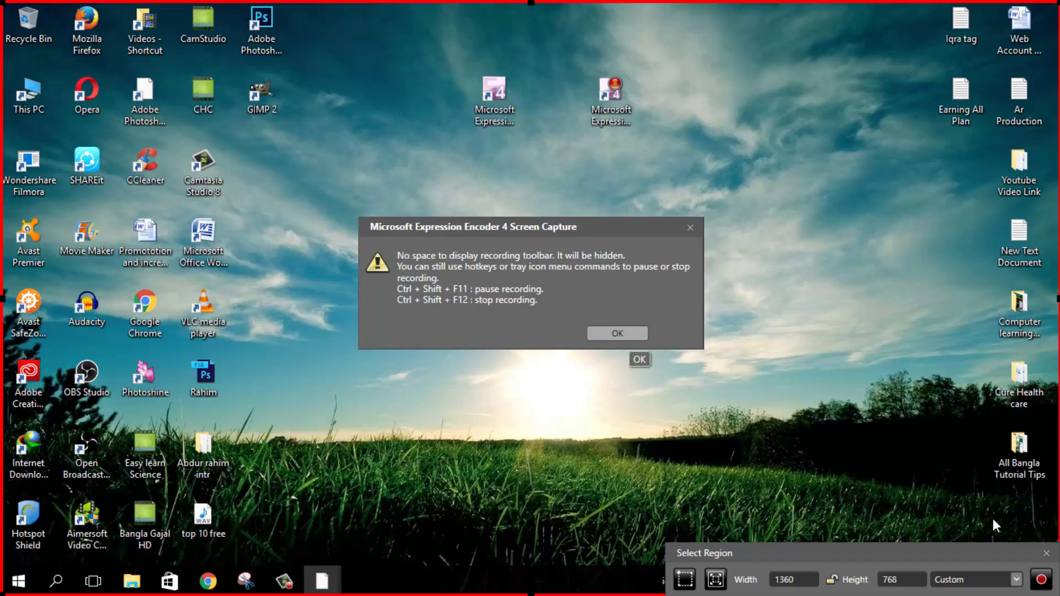
pyautogui.press('Return')
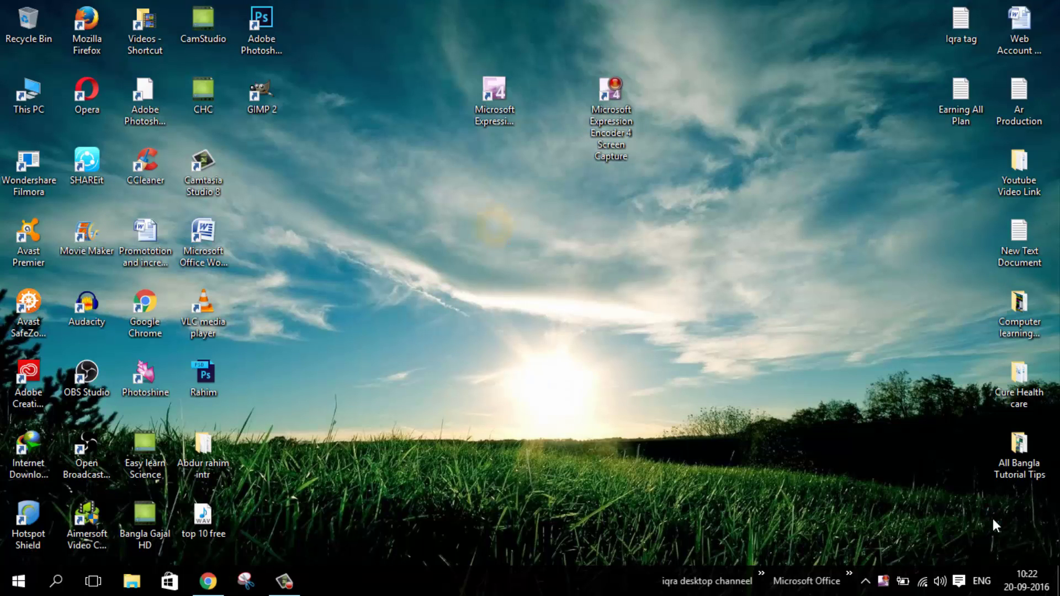
# - Refresh the desktop several times while the recording runs to produce sample footage
pyautogui.rightClick(492, 225)
pyautogui.click(547, 270)
pyautogui.click(571, 342)
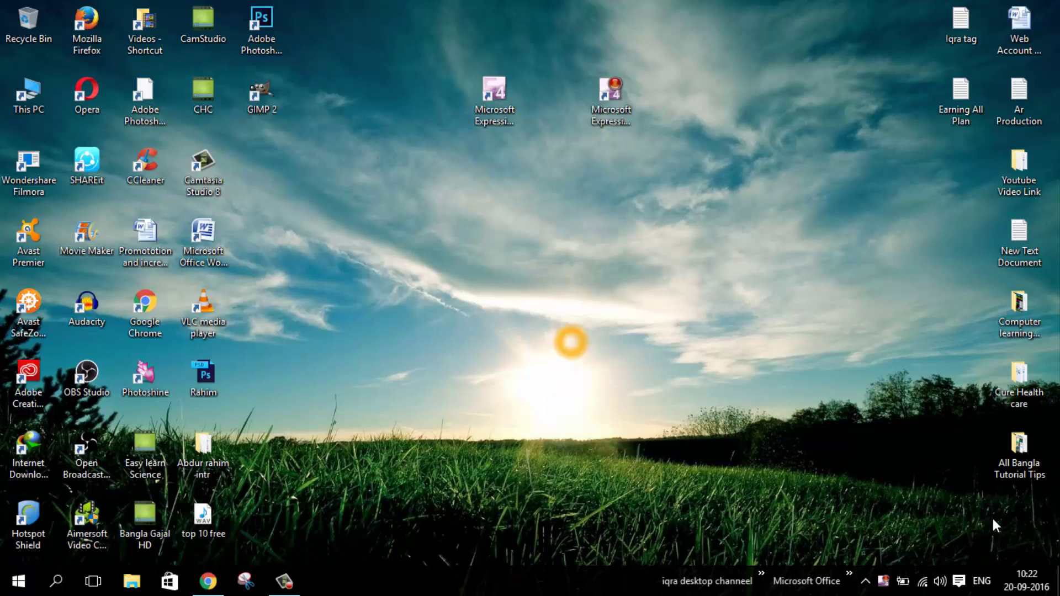
pyautogui.click(540, 232)
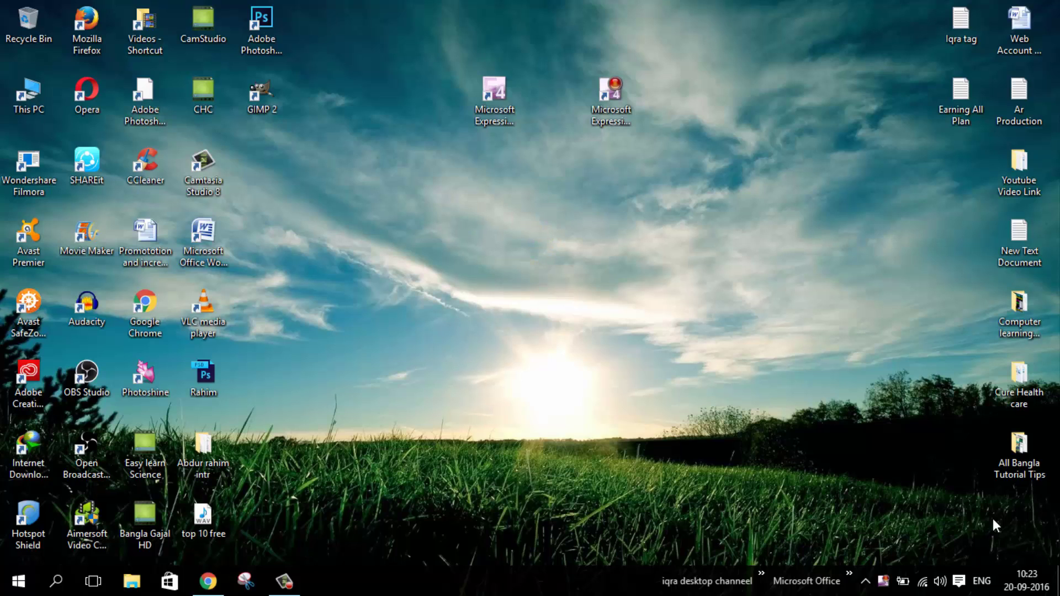
pyautogui.click(745, 375)
pyautogui.click(707, 298)
pyautogui.rightClick(574, 229)
pyautogui.click(613, 273)
pyautogui.click(594, 245)
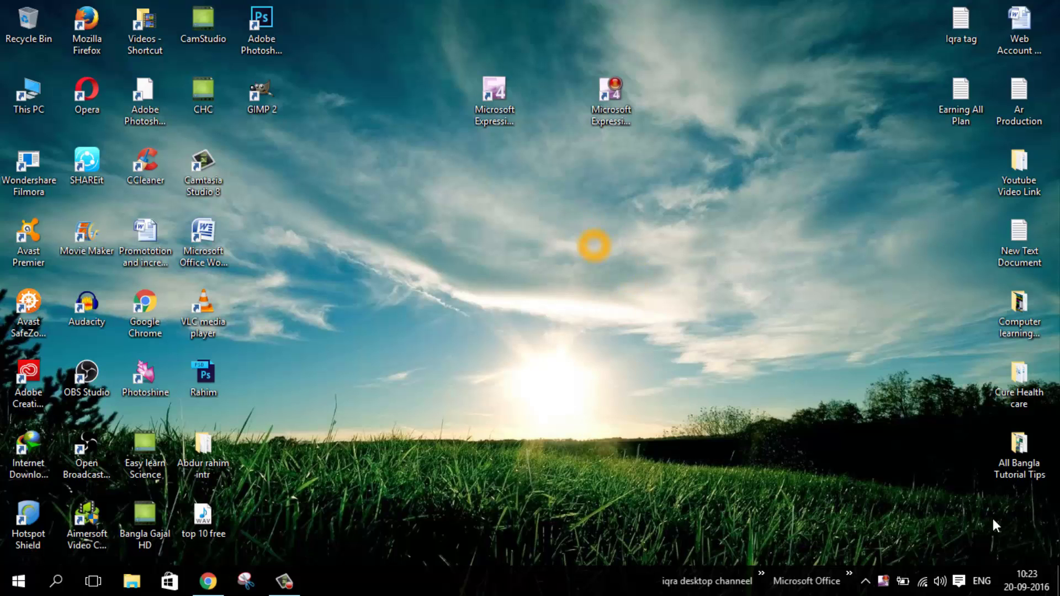
pyautogui.rightClick(592, 243)
pyautogui.click(647, 293)
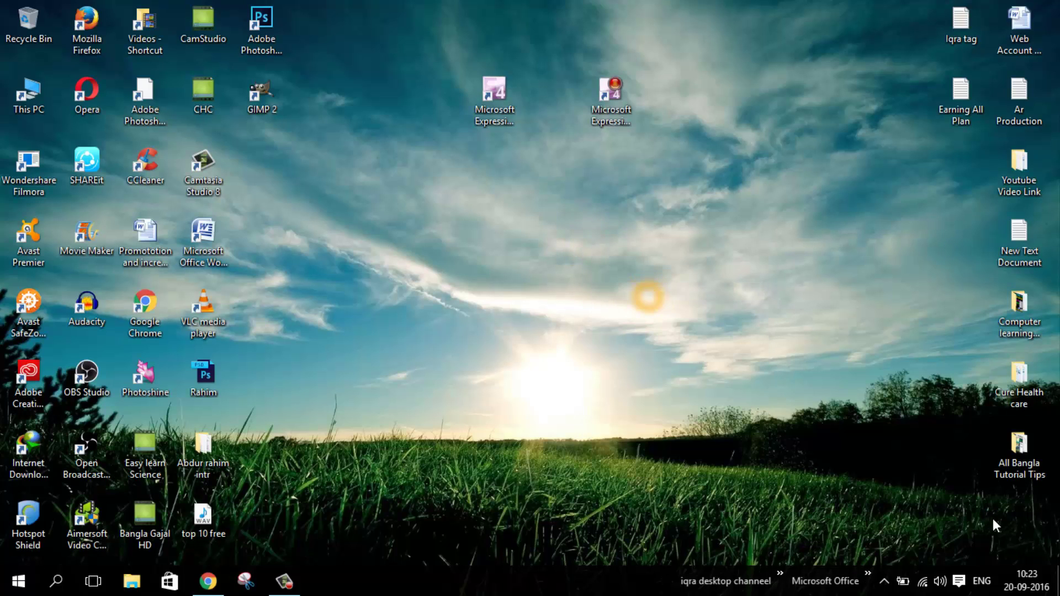
pyautogui.rightClick(568, 229)
pyautogui.click(613, 274)
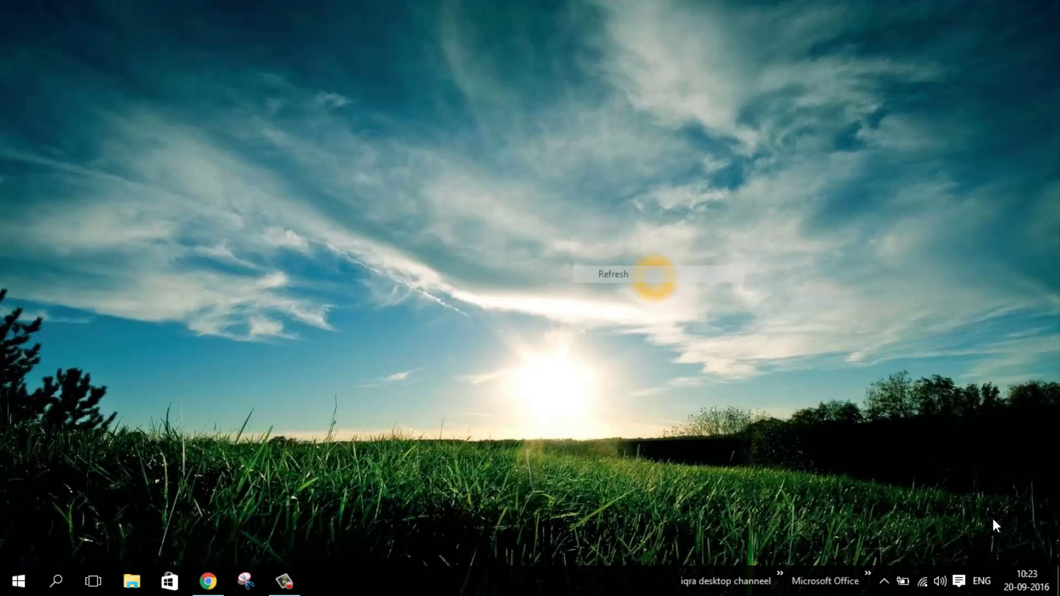
# - Stop the screen recording through the capture program's icon among the hidden system tray icons
pyautogui.click(884, 581)
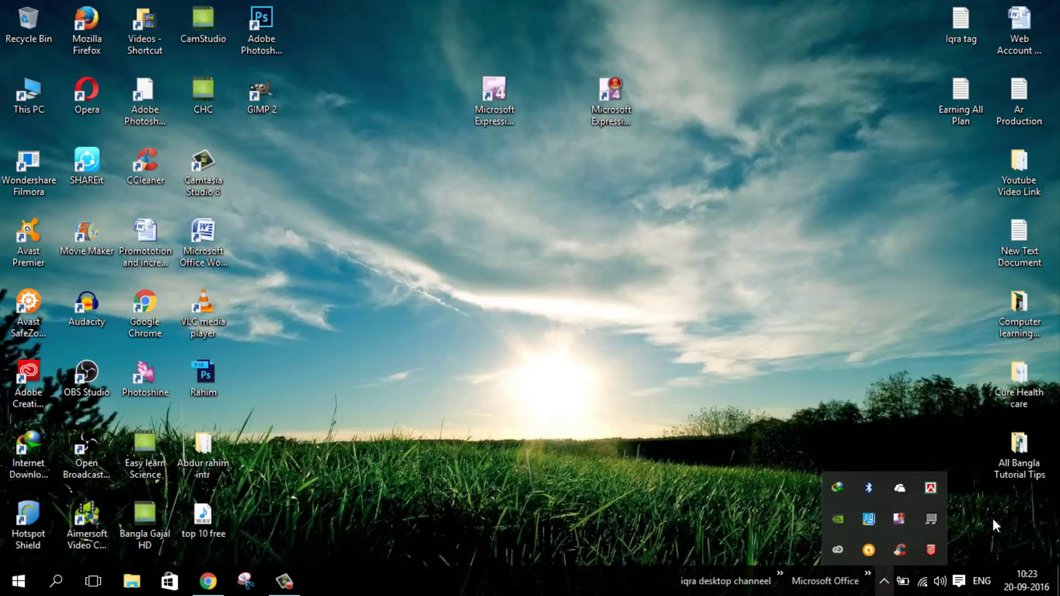
pyautogui.rightClick(899, 519)
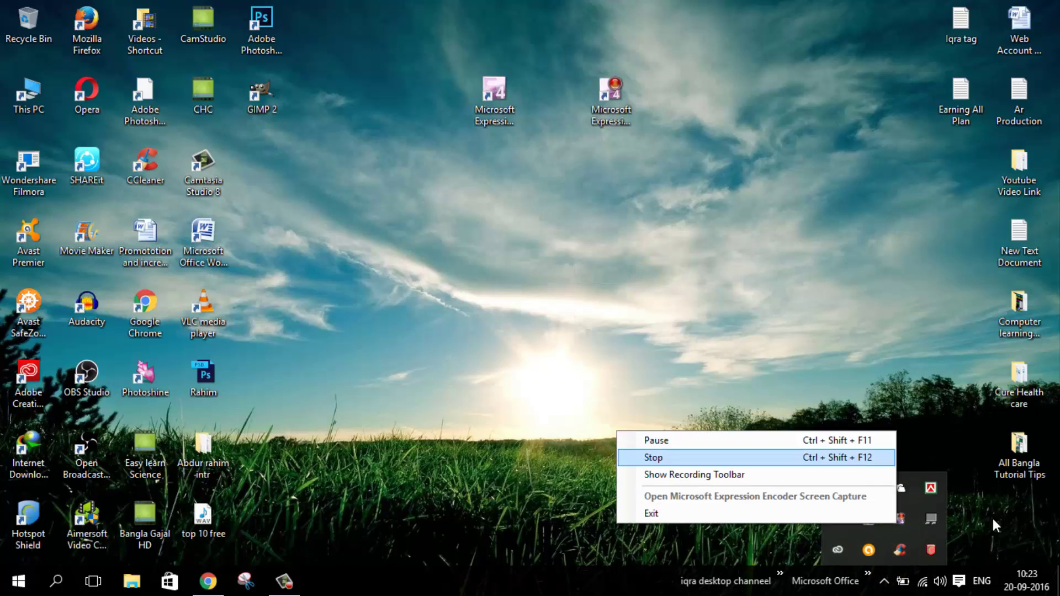
pyautogui.click(689, 458)
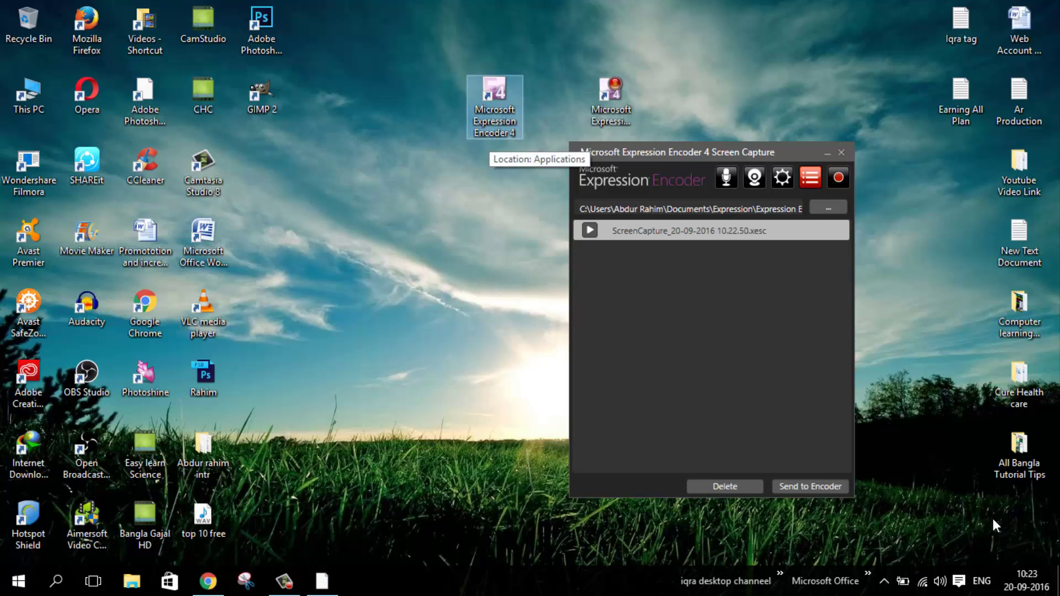
# - Launch Microsoft Expression Encoder 4 from its desktop shortcut
pyautogui.press('Right')
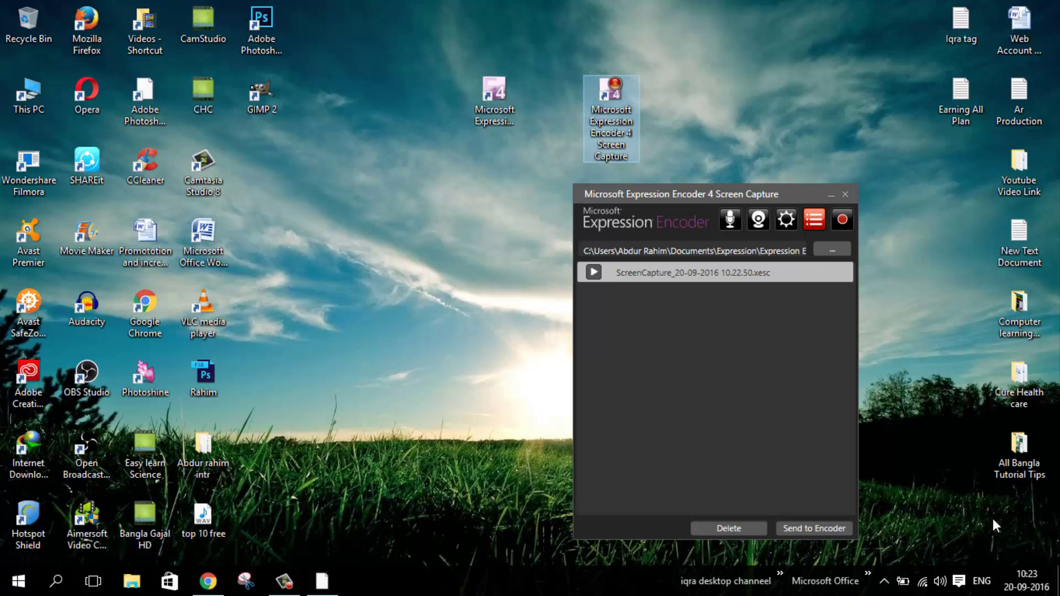
pyautogui.press('Left')
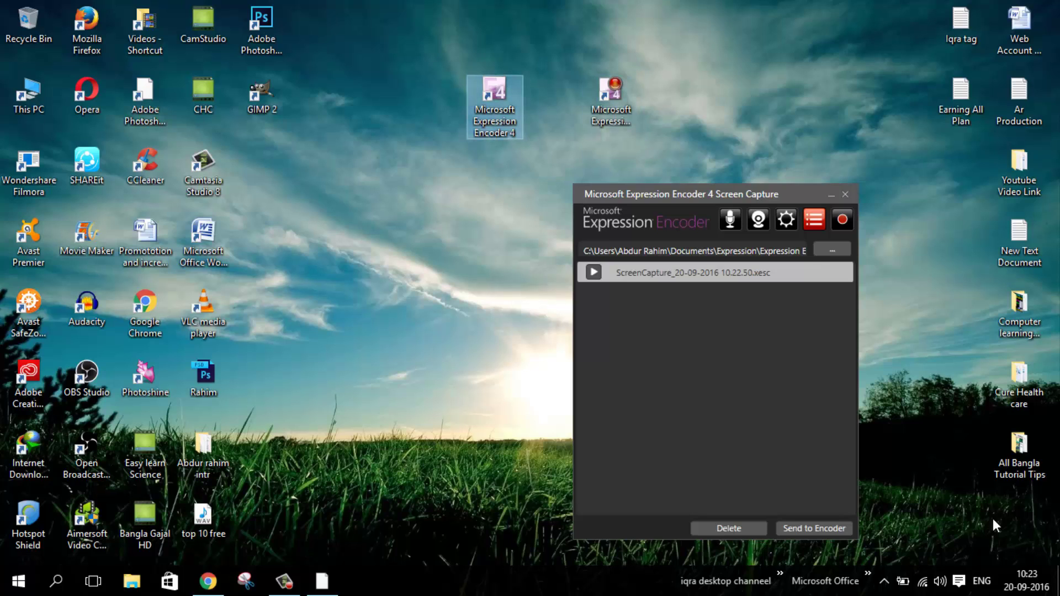
pyautogui.press('Return')
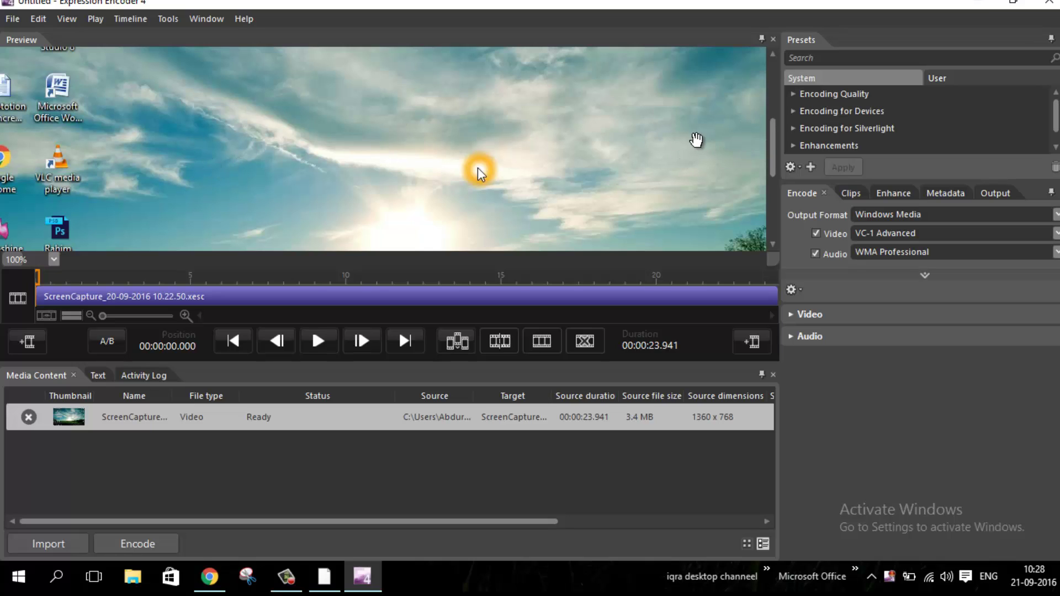
# - Show the imported screen capture in the preview at 50% zoom
pyautogui.scroll(-1, 697, 140)
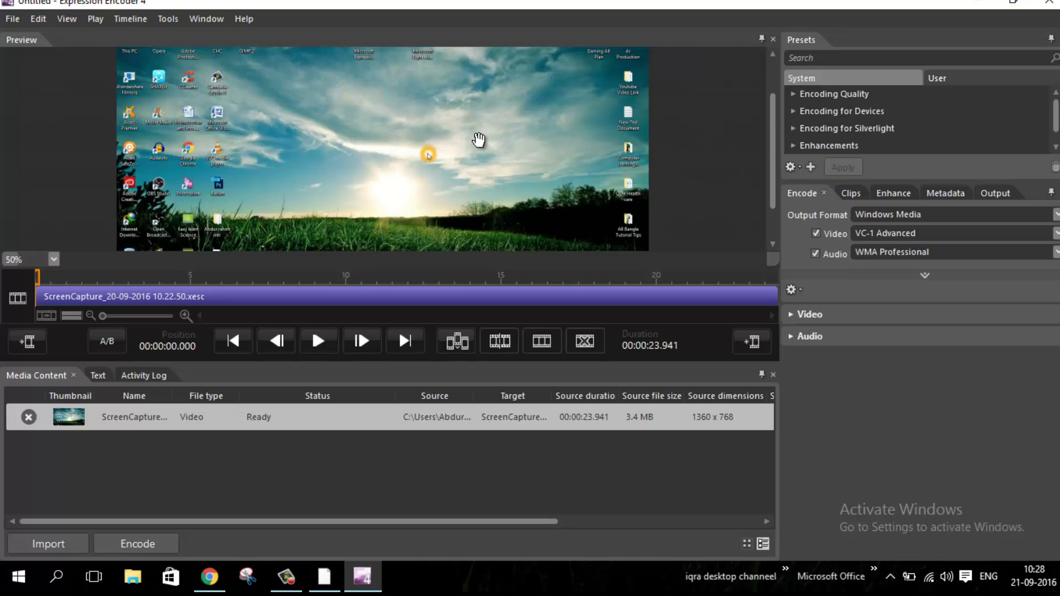
pyautogui.scroll(-1, 478, 138)
pyautogui.scroll(1, 440, 145)
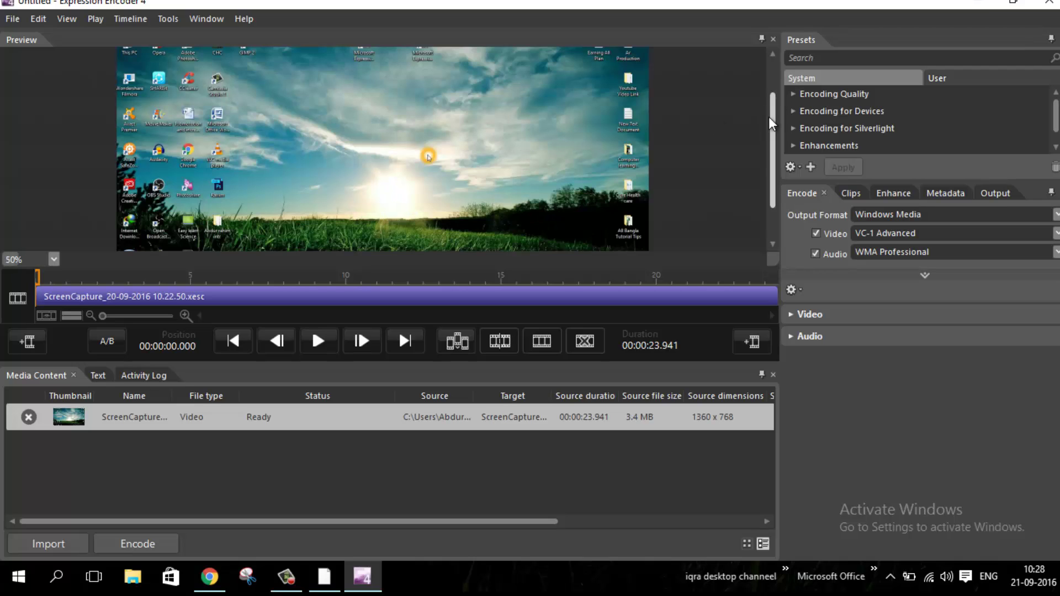
# - Scale the preview so the whole screen capture fits to screen
pyautogui.moveTo(770, 105)
pyautogui.mouseDown()
pyautogui.moveTo(770, 79)
pyautogui.moveTo(777, 161)
pyautogui.moveTo(768, 97)
pyautogui.mouseUp()
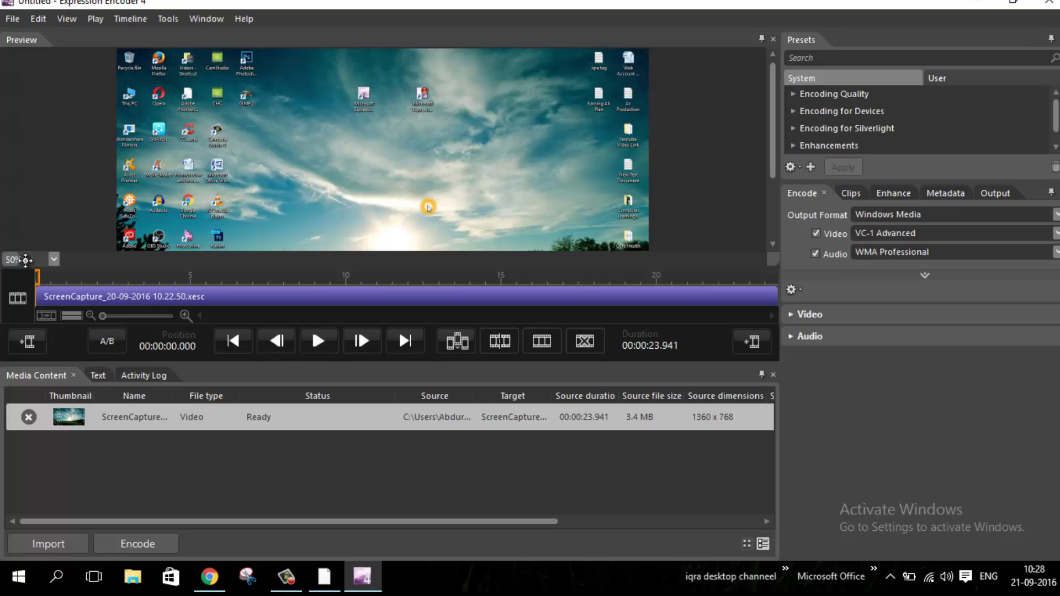
pyautogui.click(53, 260)
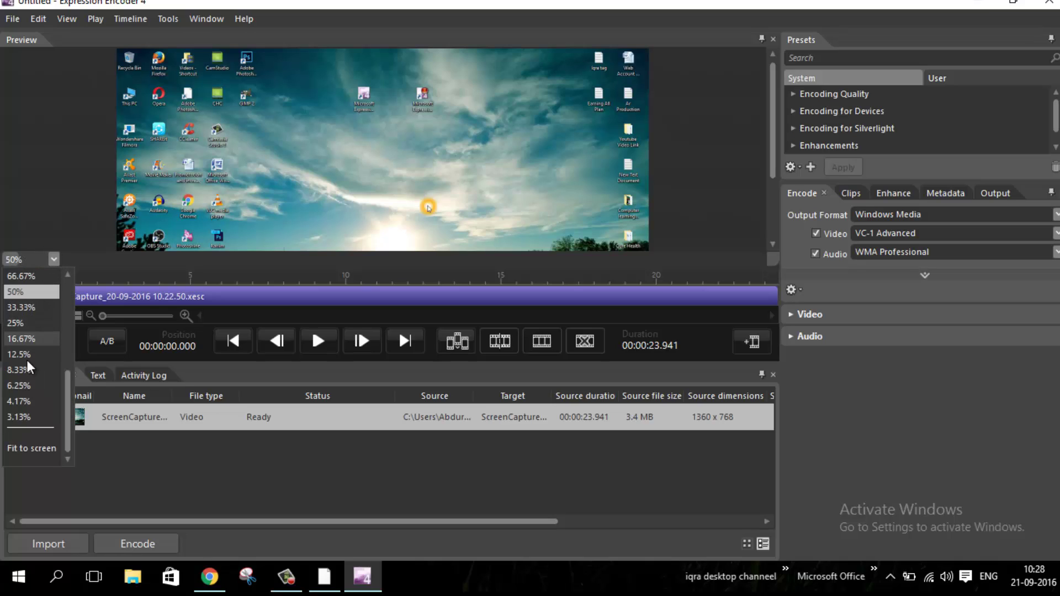
pyautogui.click(34, 447)
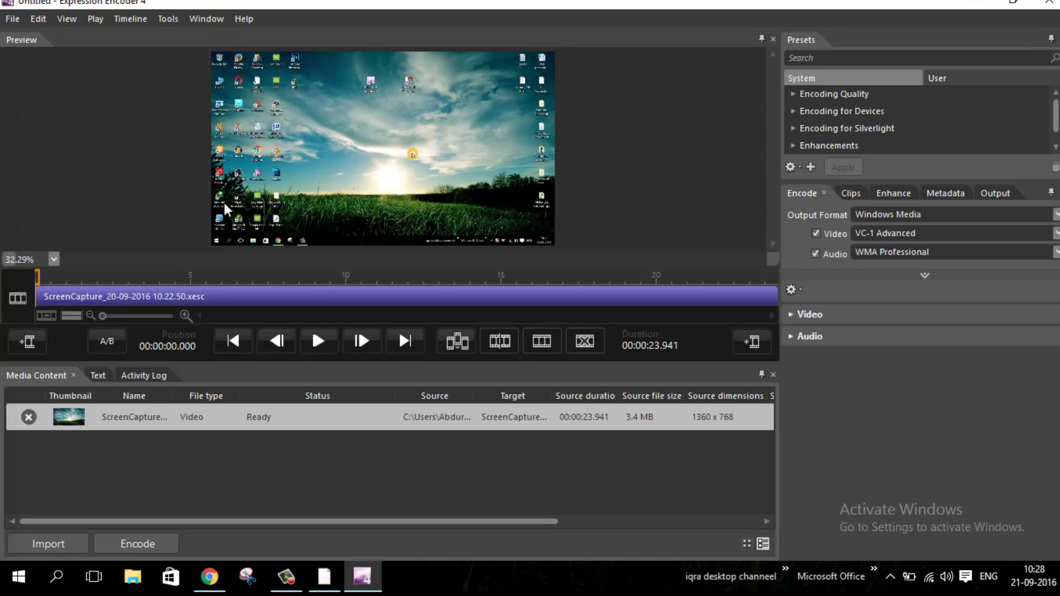
# - Play the capture briefly, pause it, and move the playhead to 00:00:06.300 on the timeline
pyautogui.click(319, 349)
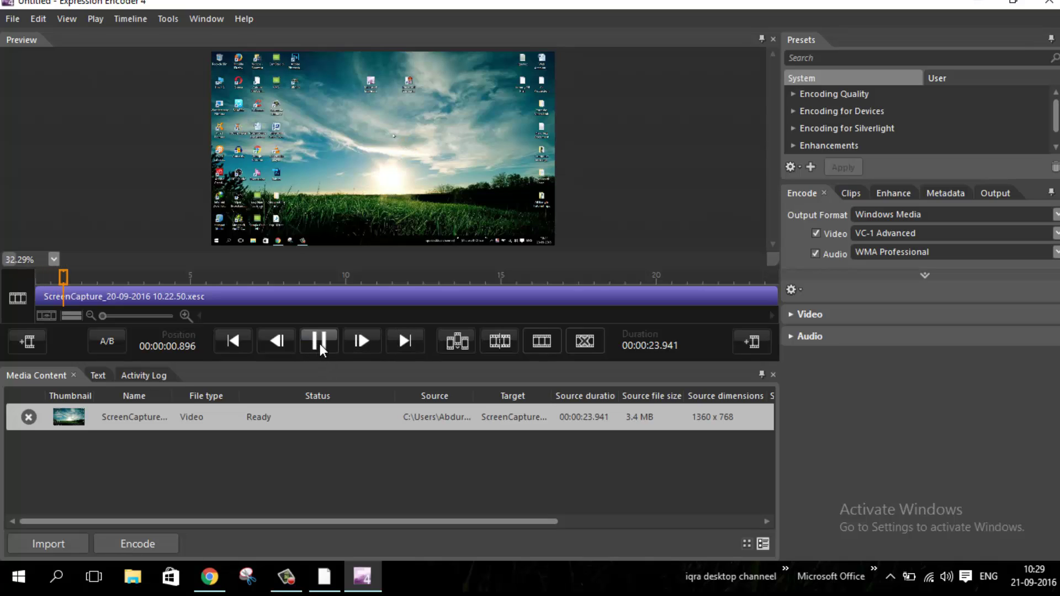
pyautogui.click(319, 341)
pyautogui.moveTo(71, 277); pyautogui.dragTo(231, 278)
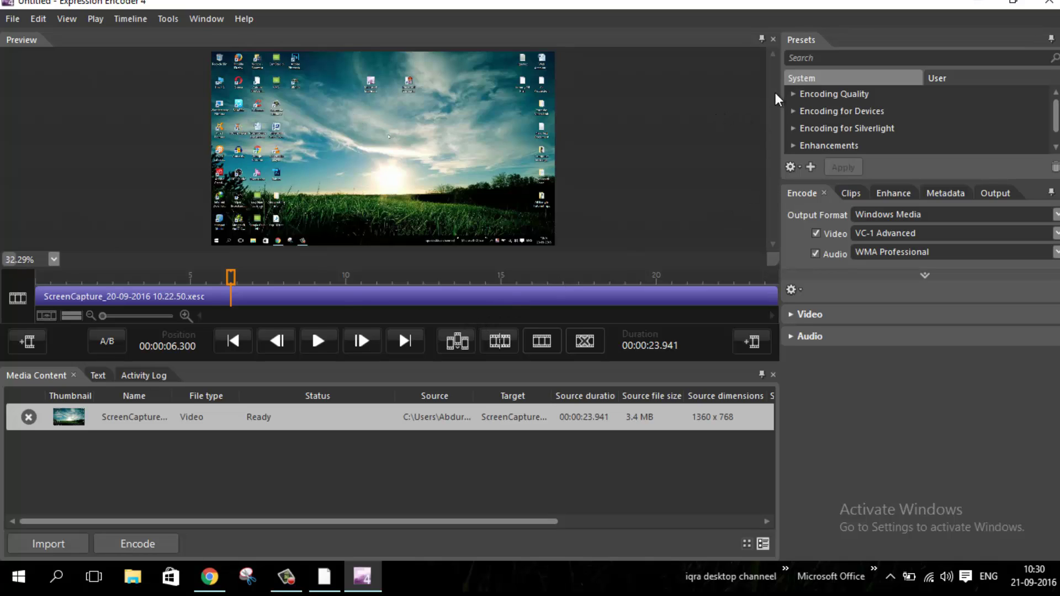
# - Apply the Best Quality encoding preset to the screen capture
pyautogui.click(794, 94)
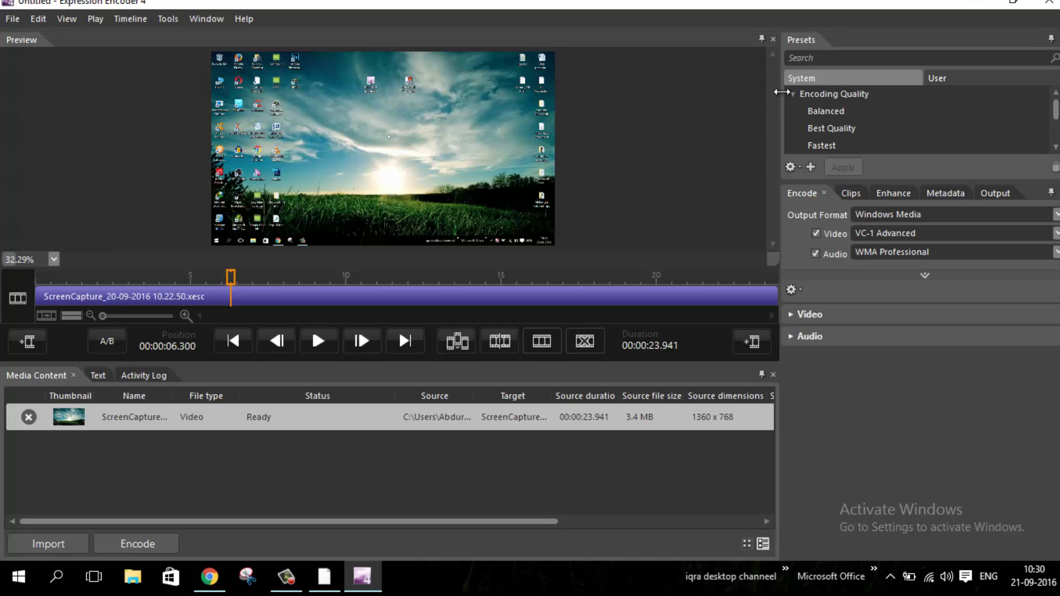
pyautogui.click(856, 126)
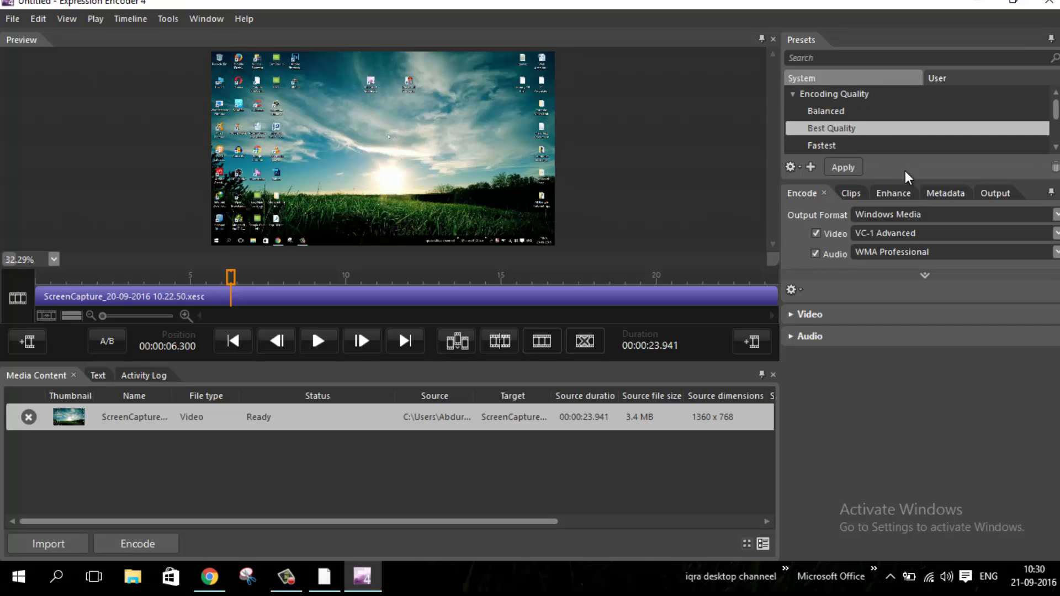
pyautogui.click(843, 167)
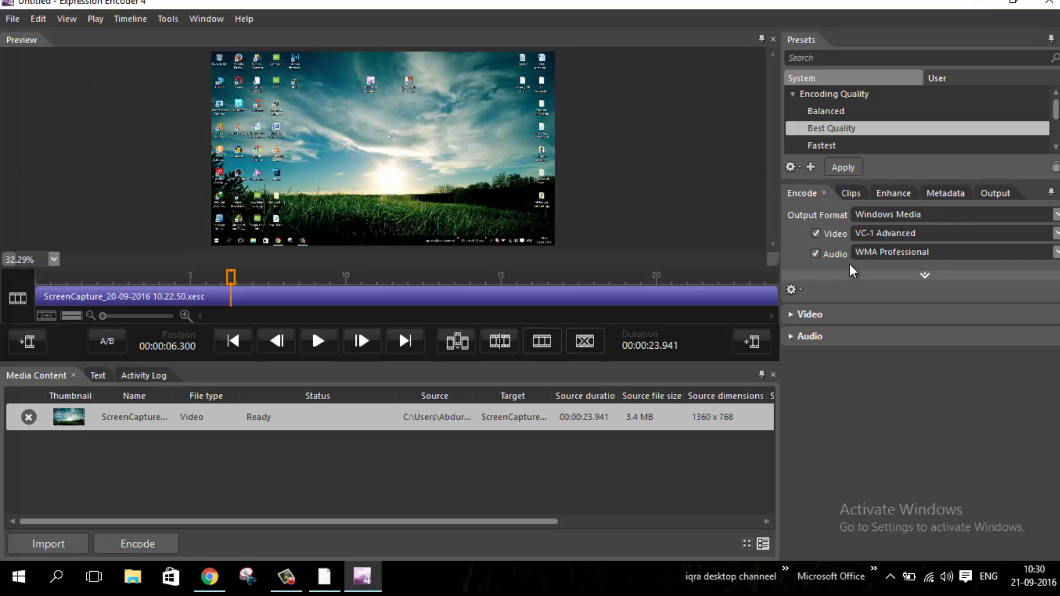
# - Look through the Clips, Enhance and Metadata settings and return to the Encode settings
pyautogui.click(847, 193)
pyautogui.click(888, 193)
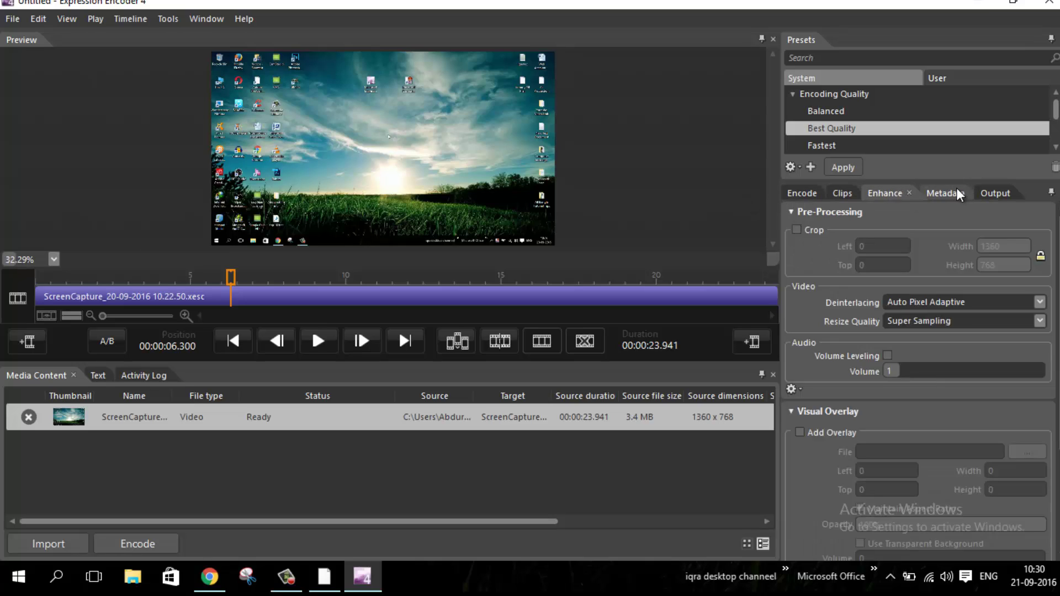
pyautogui.click(954, 192)
pyautogui.click(796, 194)
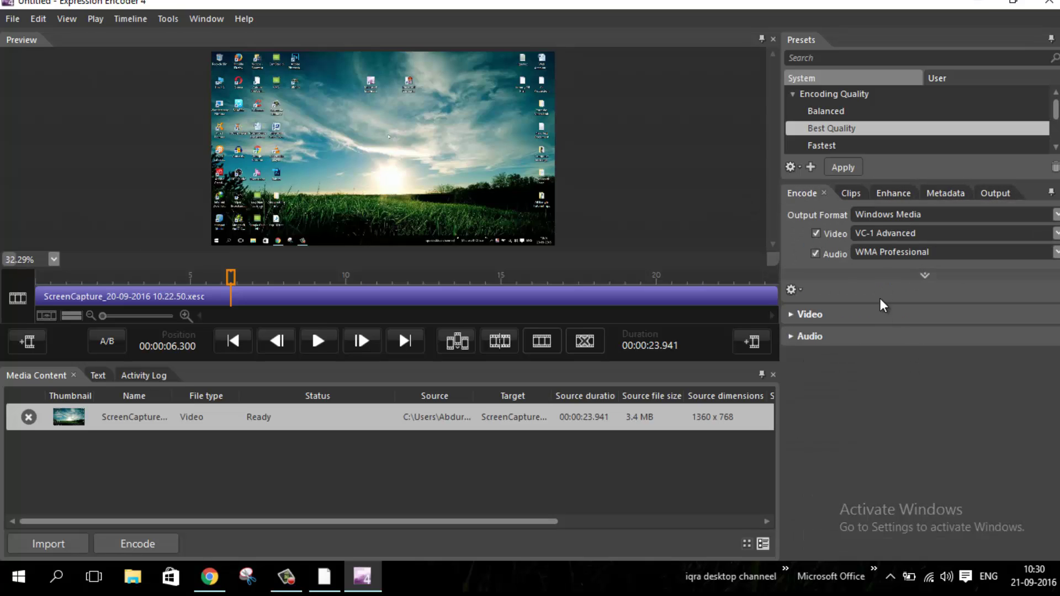
# - Expand the detailed encoding and video settings and set the output video width to 1352
pyautogui.click(920, 277)
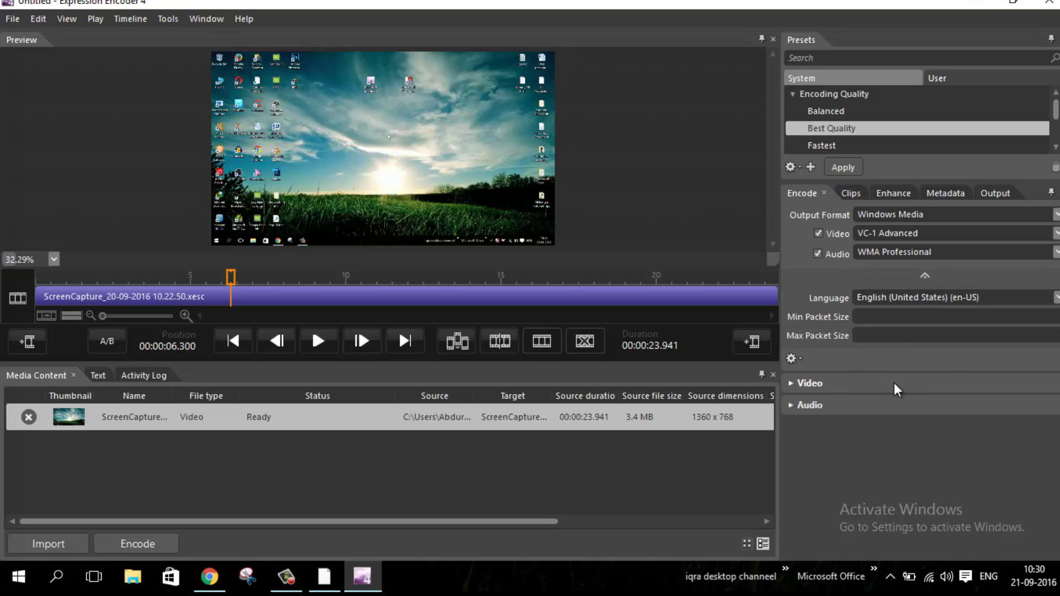
pyautogui.click(794, 381)
pyautogui.scroll(-5, 917, 376)
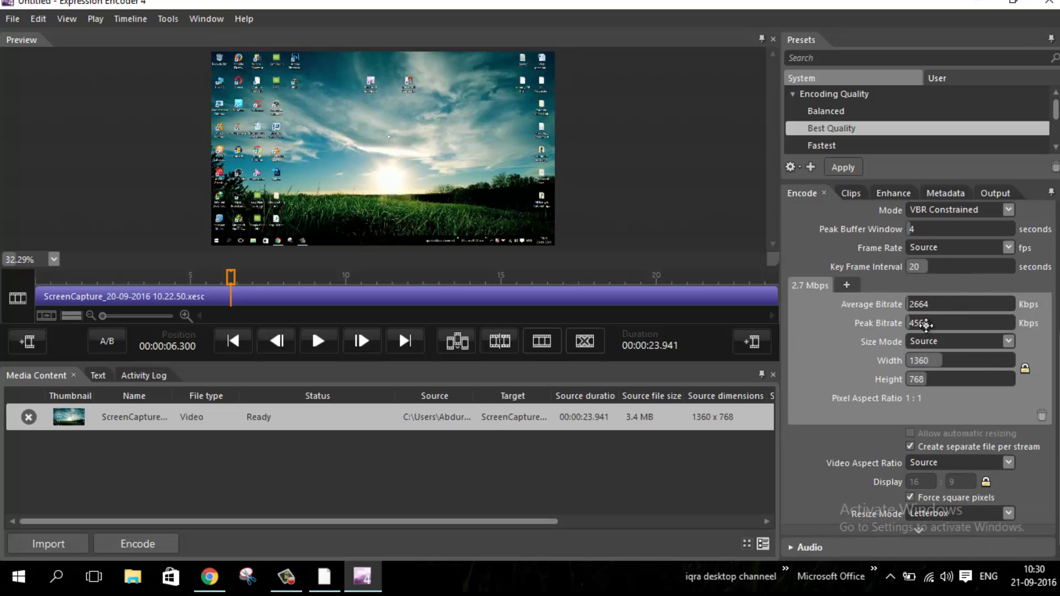
pyautogui.click(936, 367)
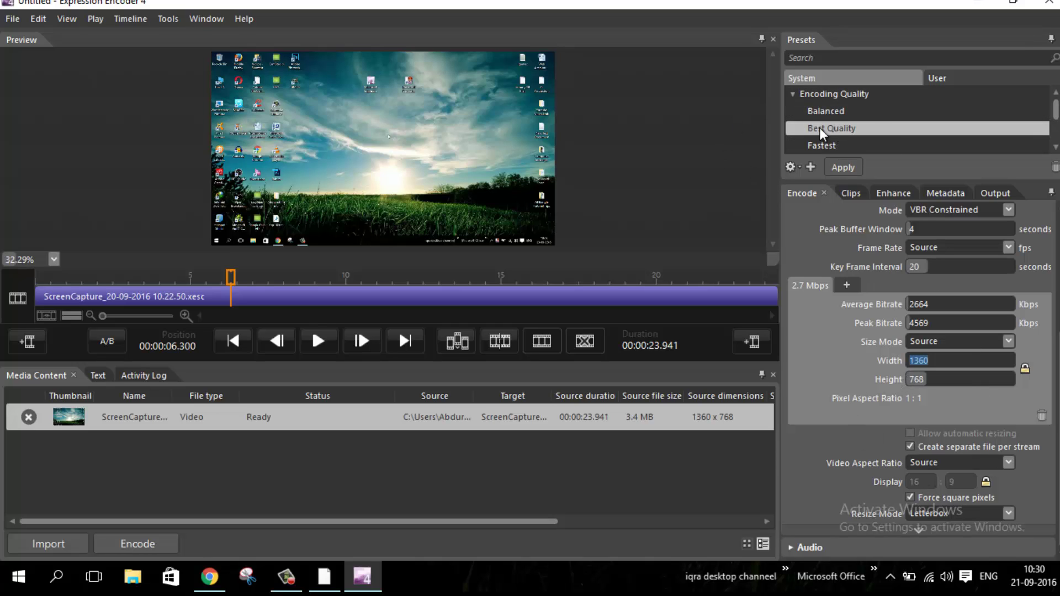
pyautogui.press('Down')
# - Encode the screen capture, and minimize the Expression Encoder and Screen Capture windows
pyautogui.click(211, 427)
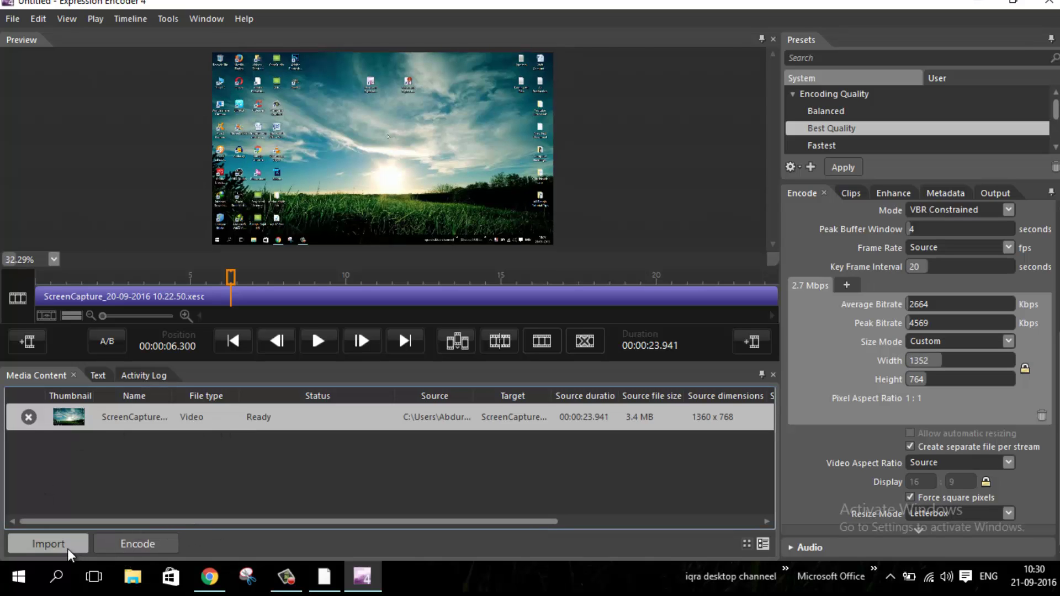
pyautogui.click(167, 549)
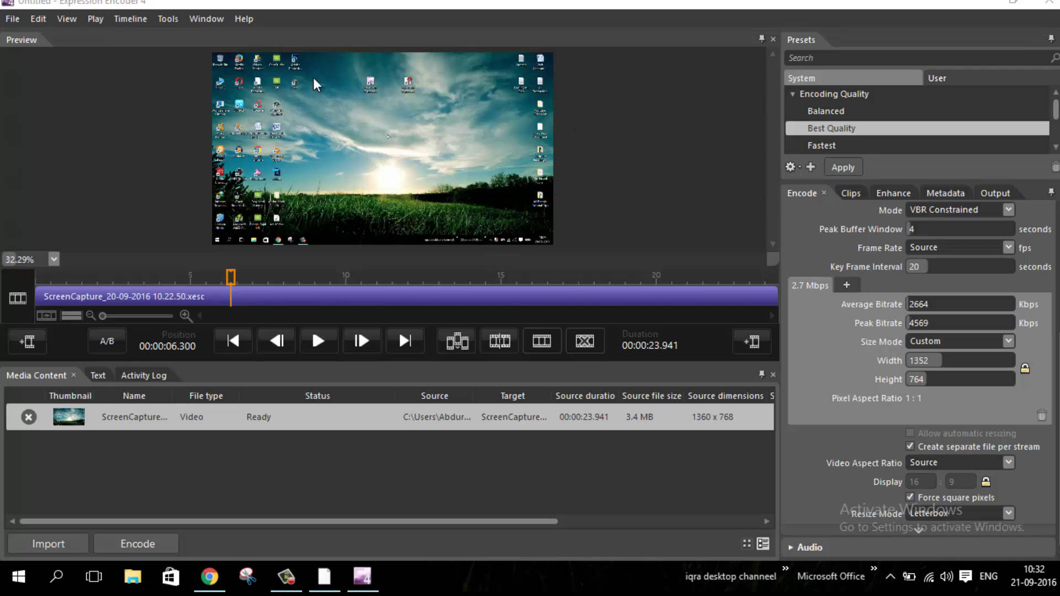
pyautogui.click(988, 5)
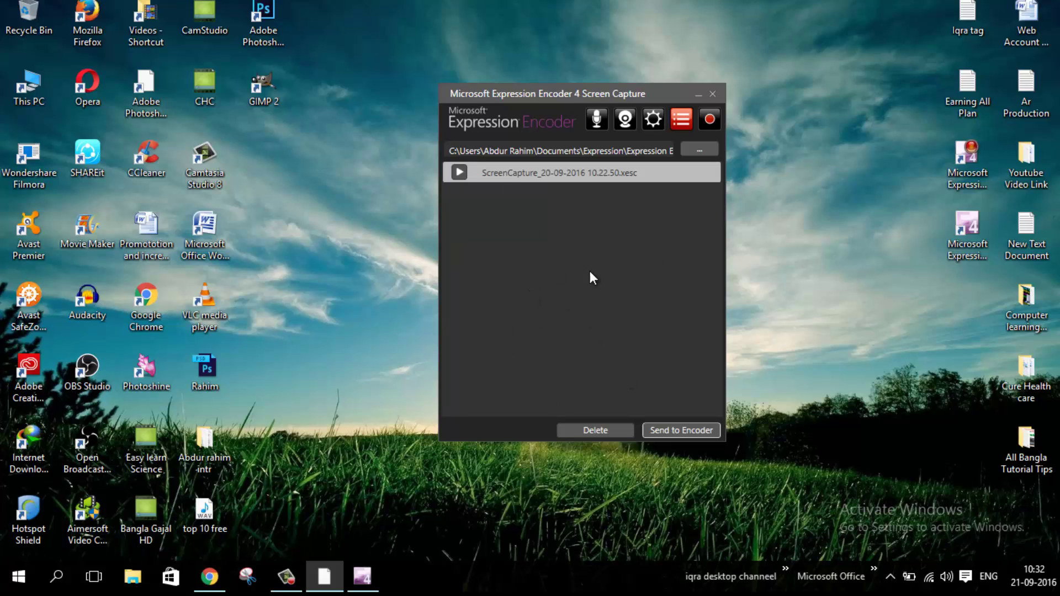
pyautogui.click(696, 93)
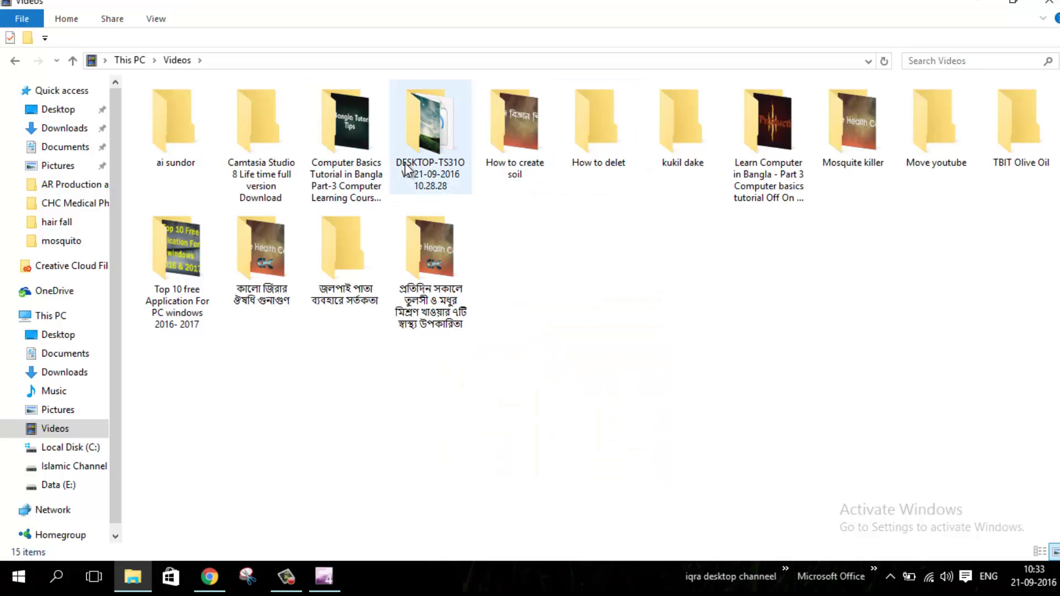
# - Open the output folder dated 21-09-2016 10.28.28 in Videos and play the encoded screen capture
pyautogui.click(424, 152)
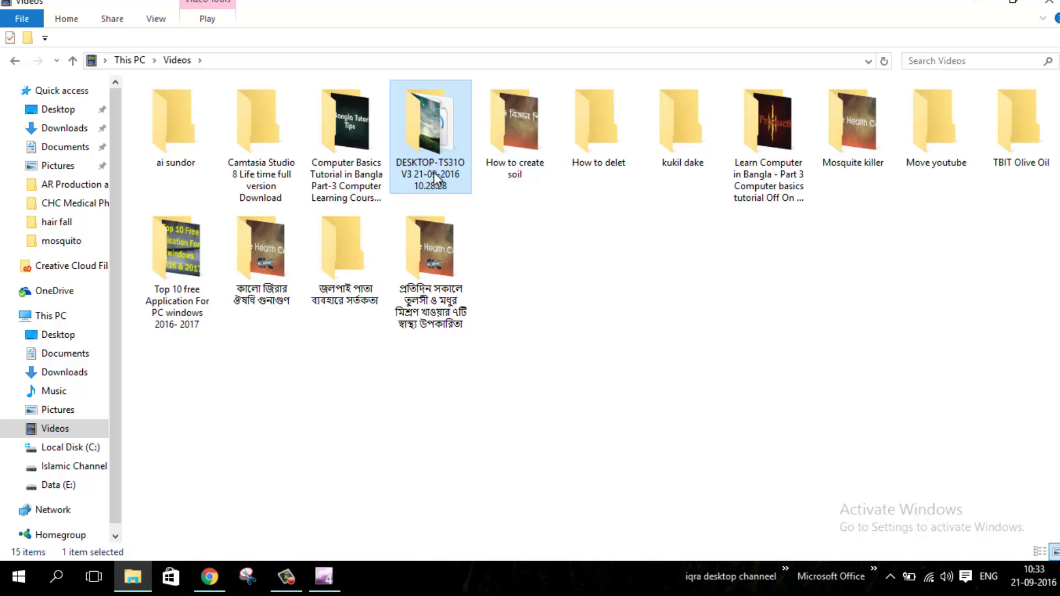
pyautogui.doubleClick(435, 141)
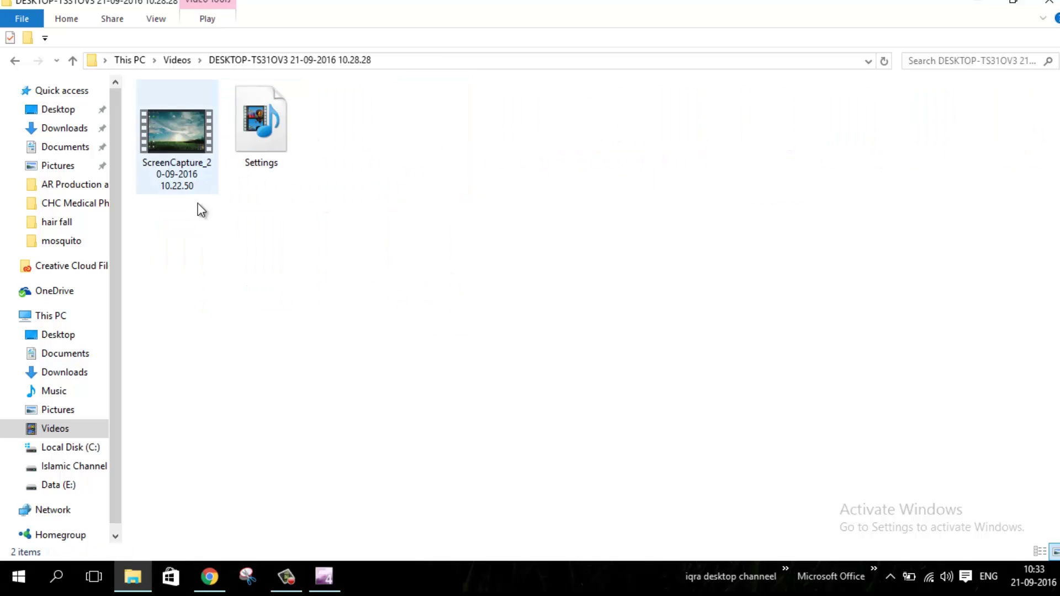
pyautogui.rightClick(179, 154)
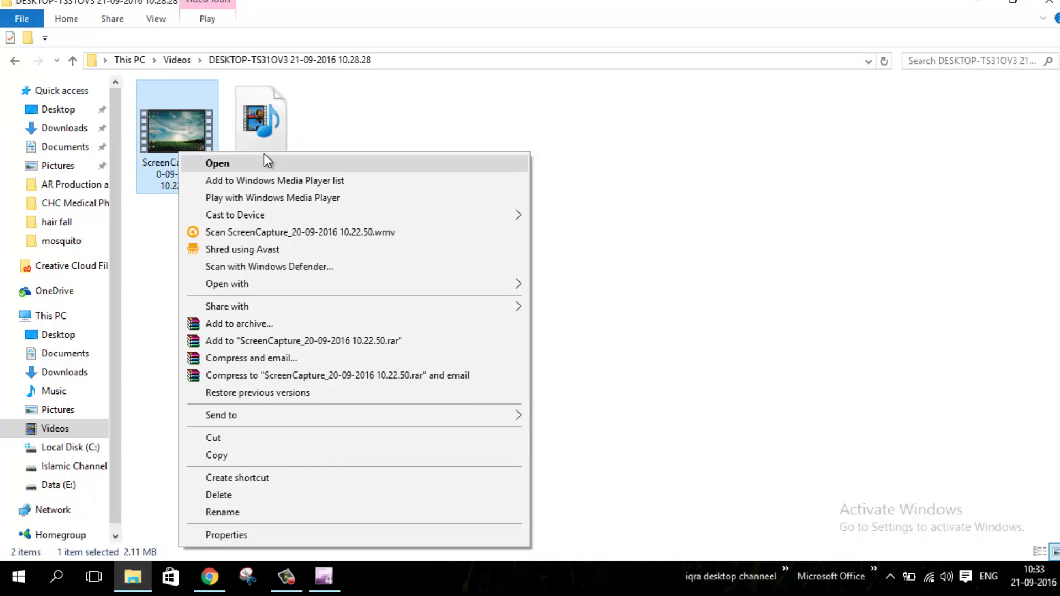
pyautogui.click(264, 163)
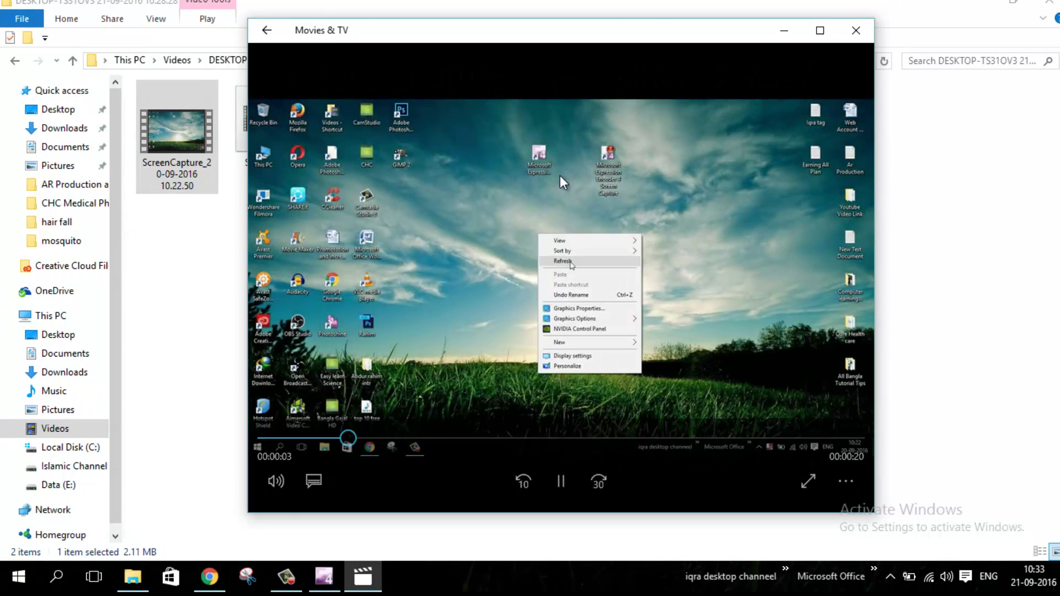
# - Close the video player and the output folder, and switch back to Expression Encoder 4
pyautogui.click(856, 30)
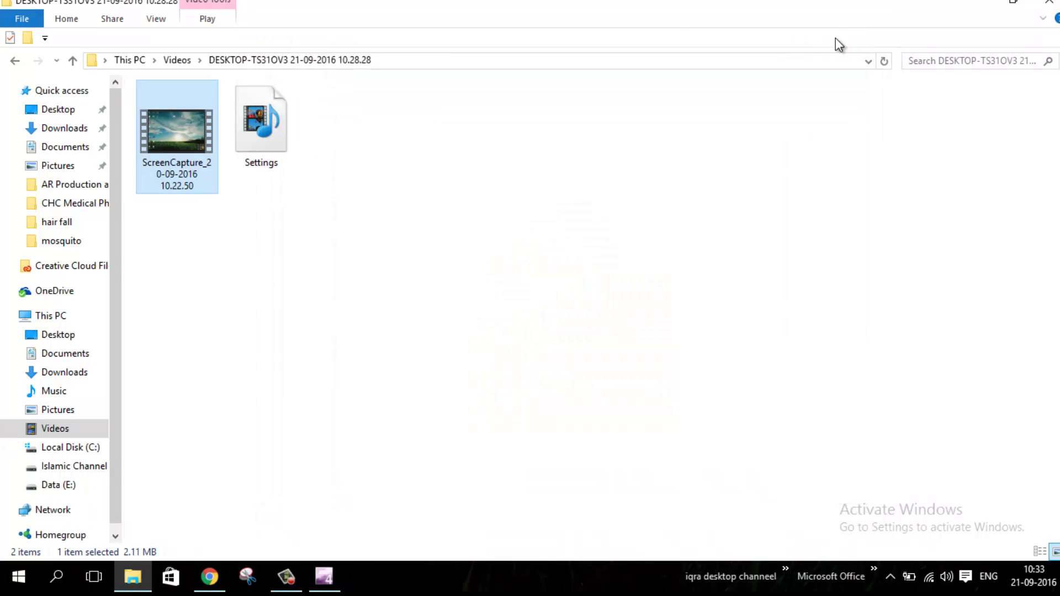
pyautogui.click(1052, 3)
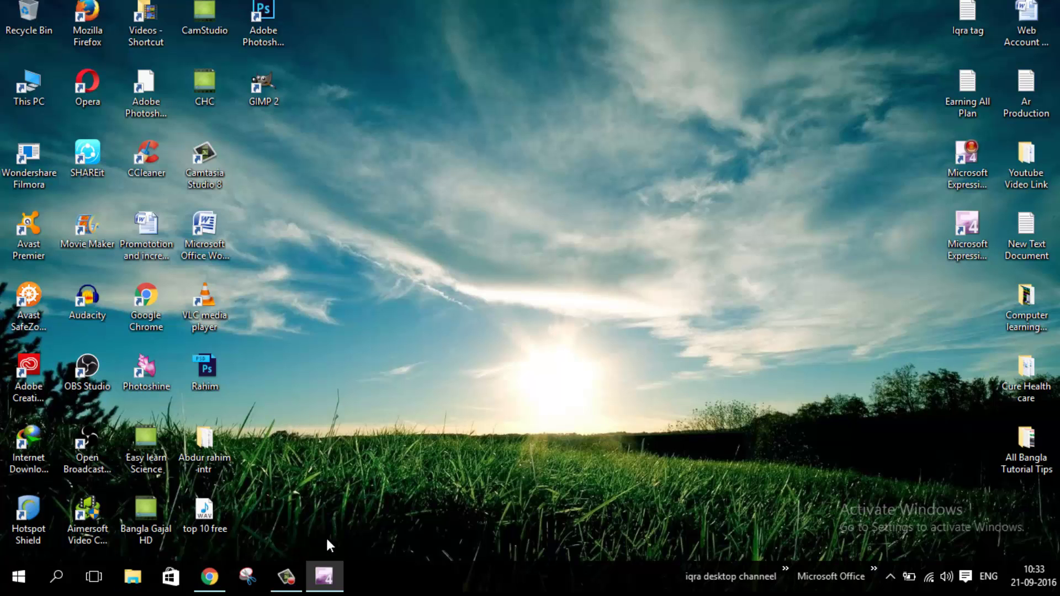
pyautogui.click(324, 578)
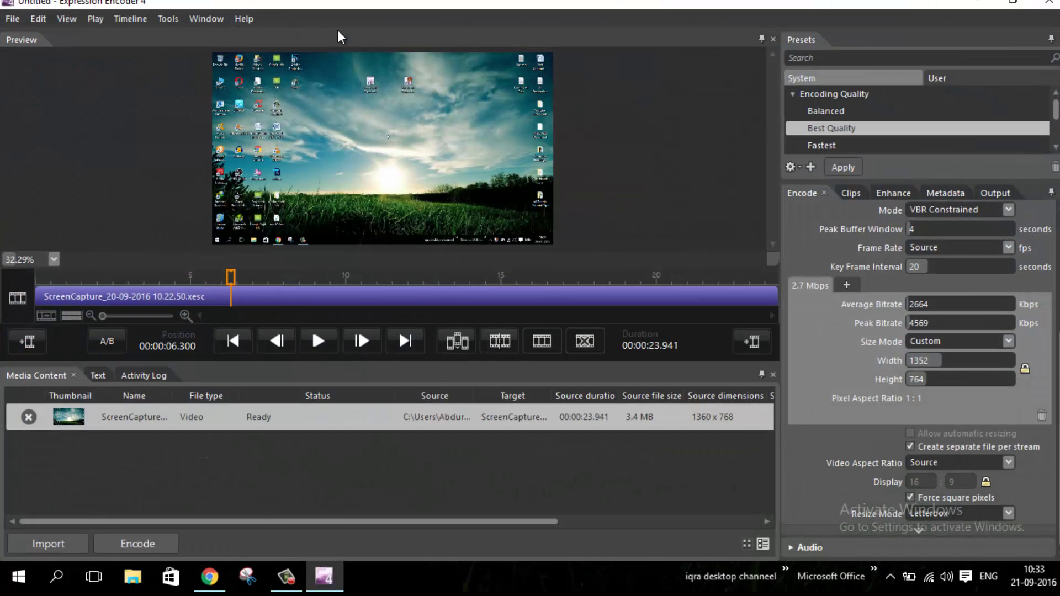